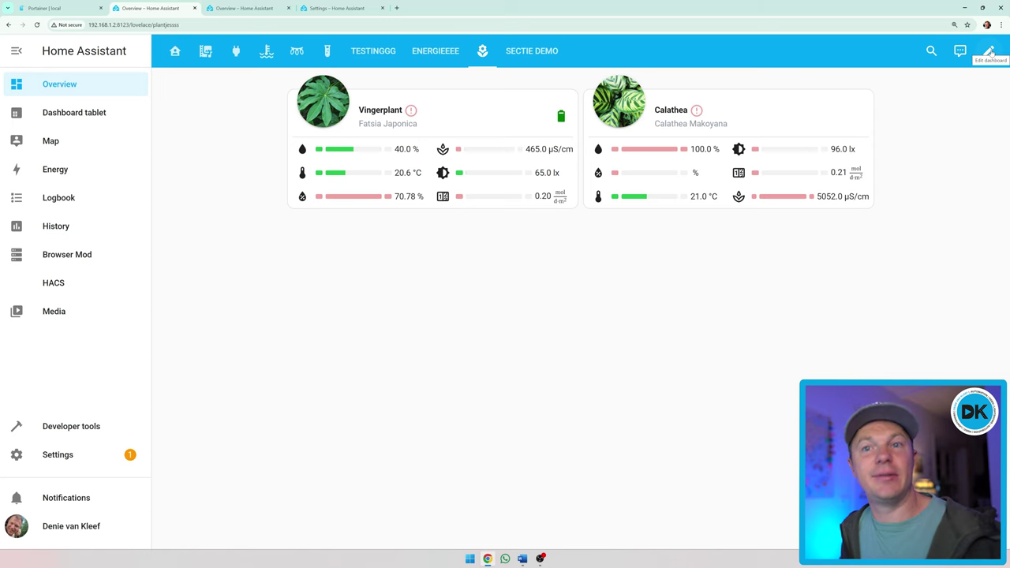
Step: Start editing the dashboard and add a new view titled "YT top 3 2024"
click(988, 51)
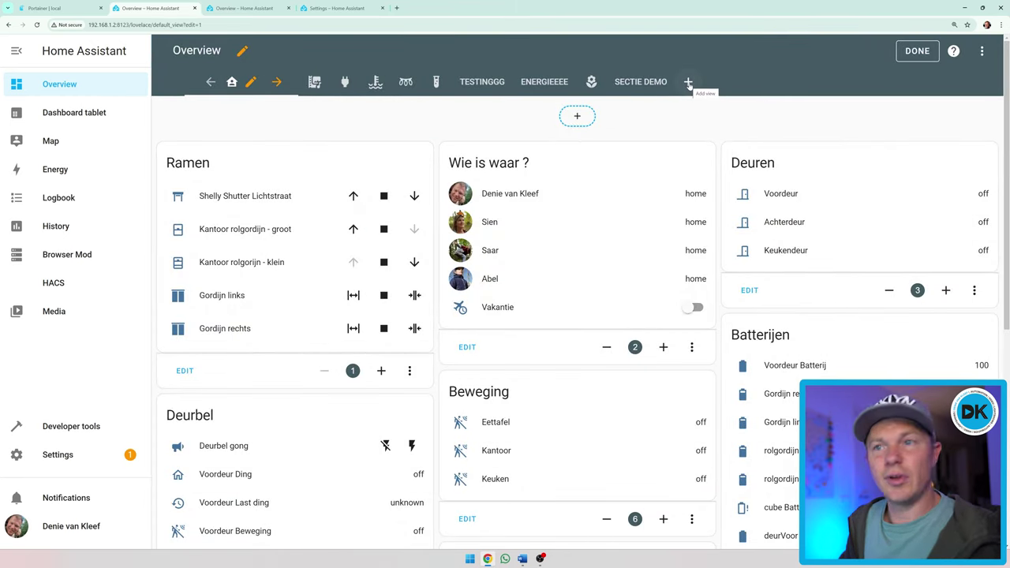
click(688, 82)
click(415, 154)
text(YT)
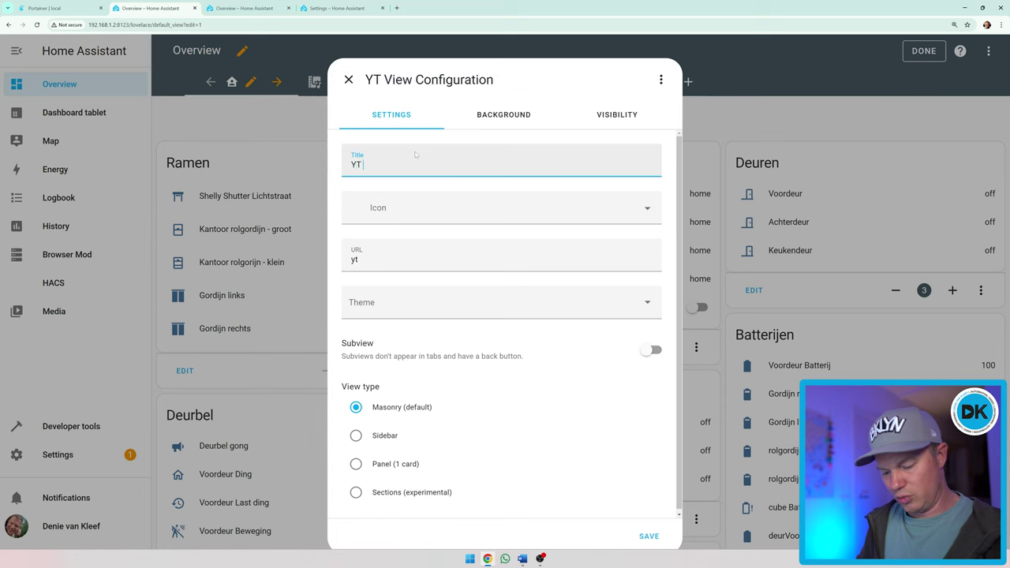
text( top 3 2024)
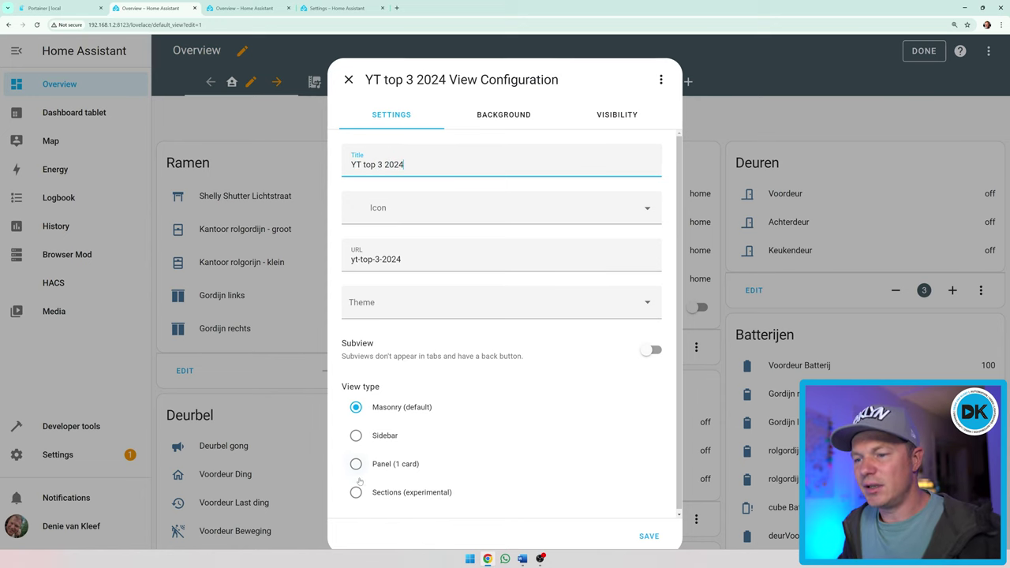
Step: Make the new view a Sections (experimental) view, limit it to 3 sections wide, and save it
click(391, 493)
right_click(386, 499)
click(379, 509)
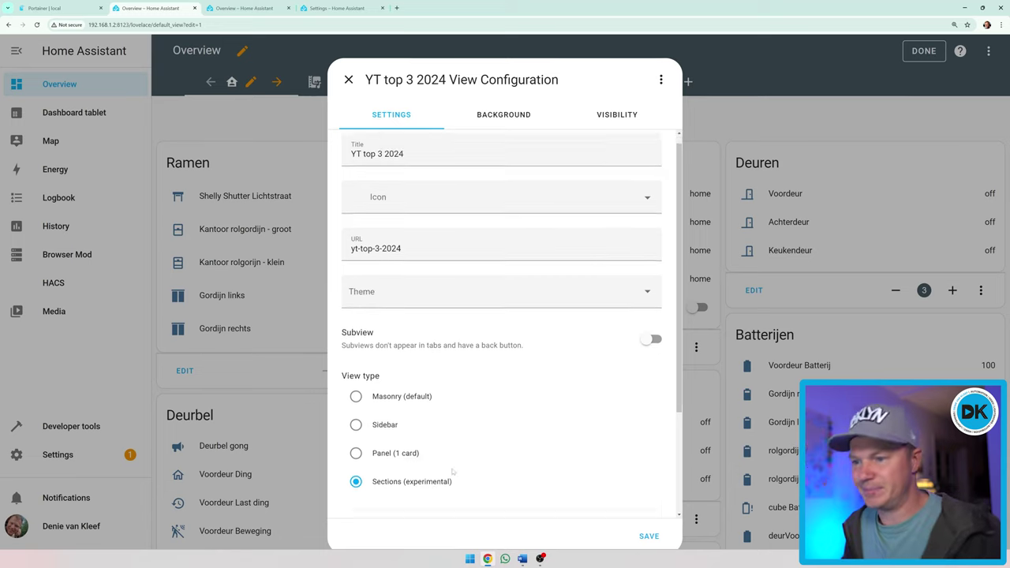
scroll(449, 439, down, 2)
click(436, 432)
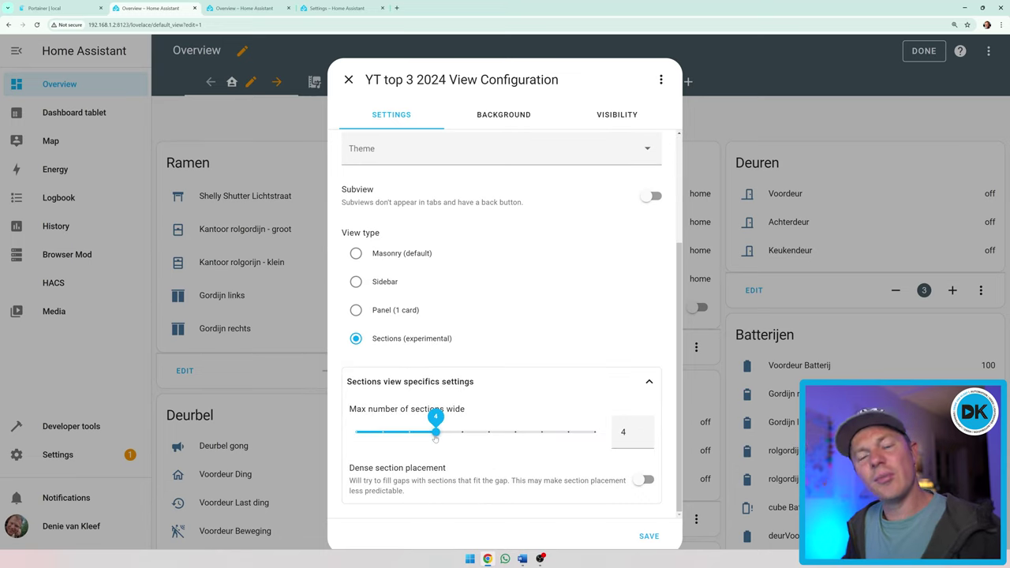
mouse_move(436, 434)
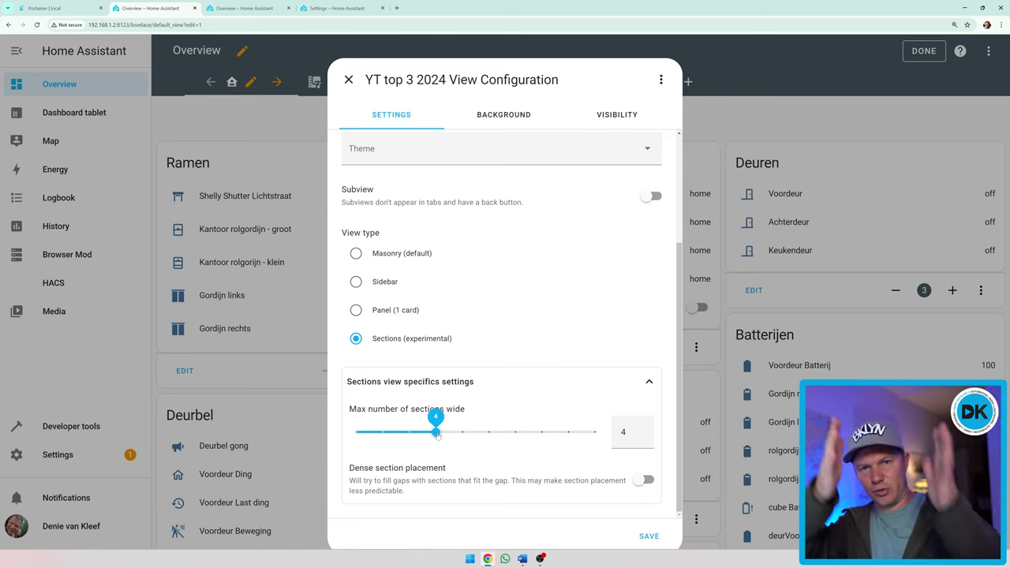
drag(436, 434, 415, 436)
click(648, 536)
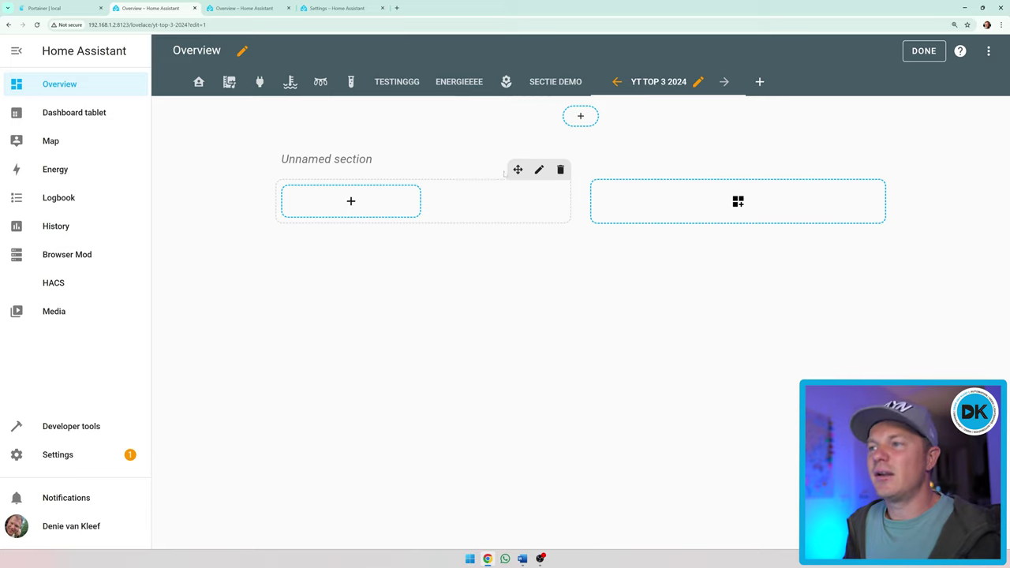
Step: Add a Custom: ApexCharts Card with its default configuration to the first section, and create a second section beside it
click(351, 203)
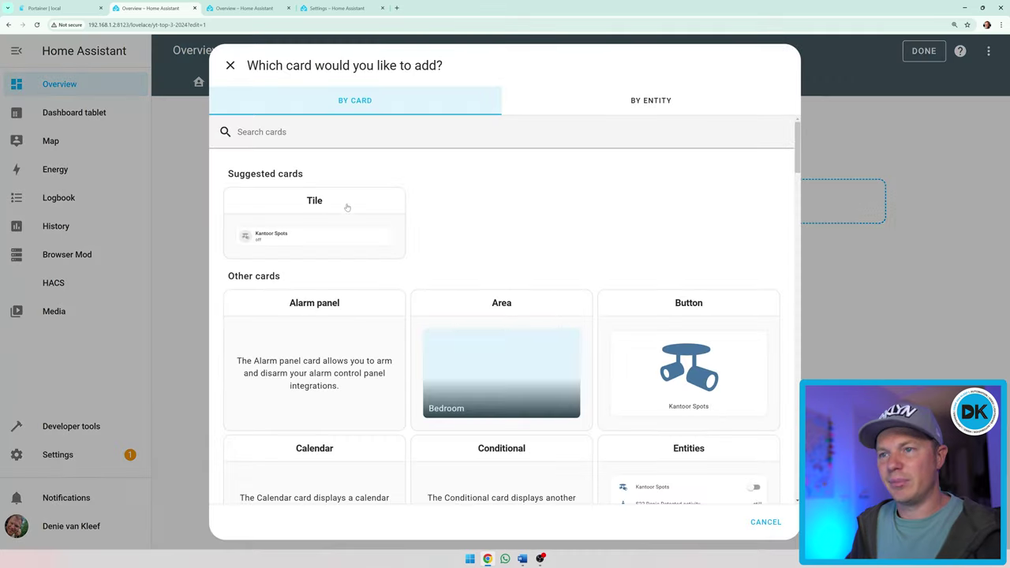
scroll(444, 256, down, 10)
scroll(444, 257, down, 15)
scroll(351, 332, up, 10)
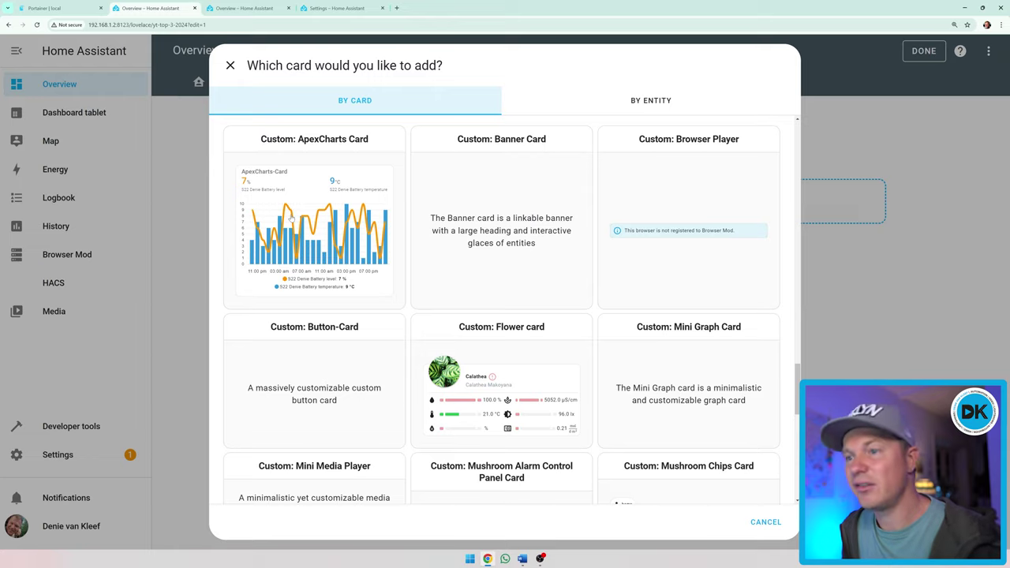
click(310, 222)
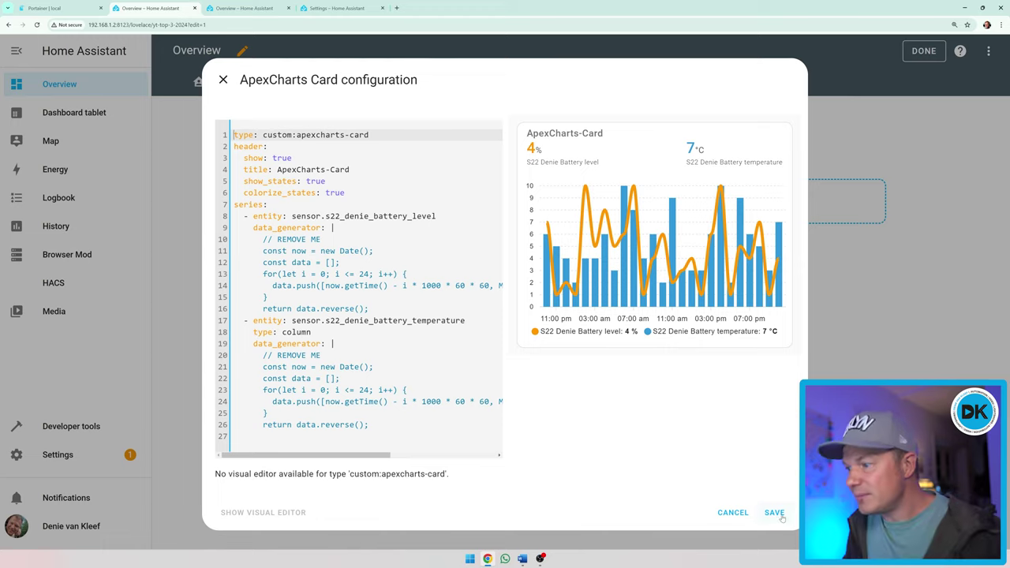
click(774, 513)
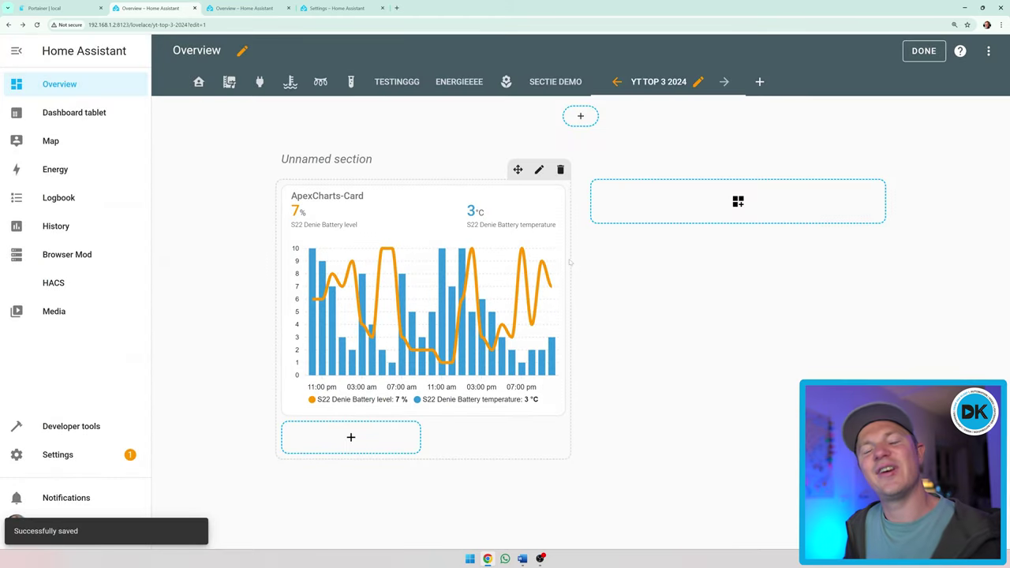
click(737, 202)
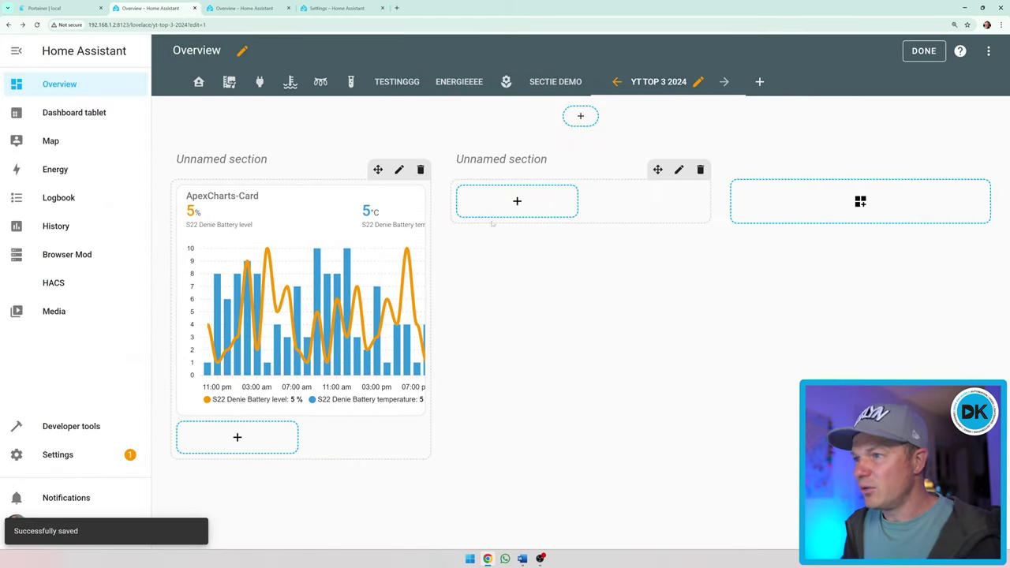
click(517, 199)
scroll(412, 362, down, 20)
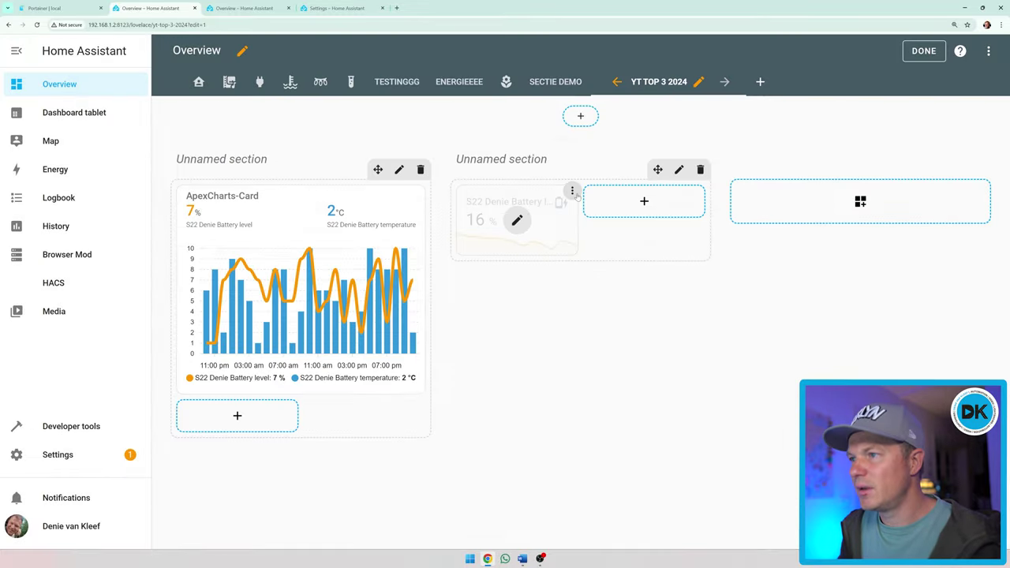
click(572, 192)
click(545, 303)
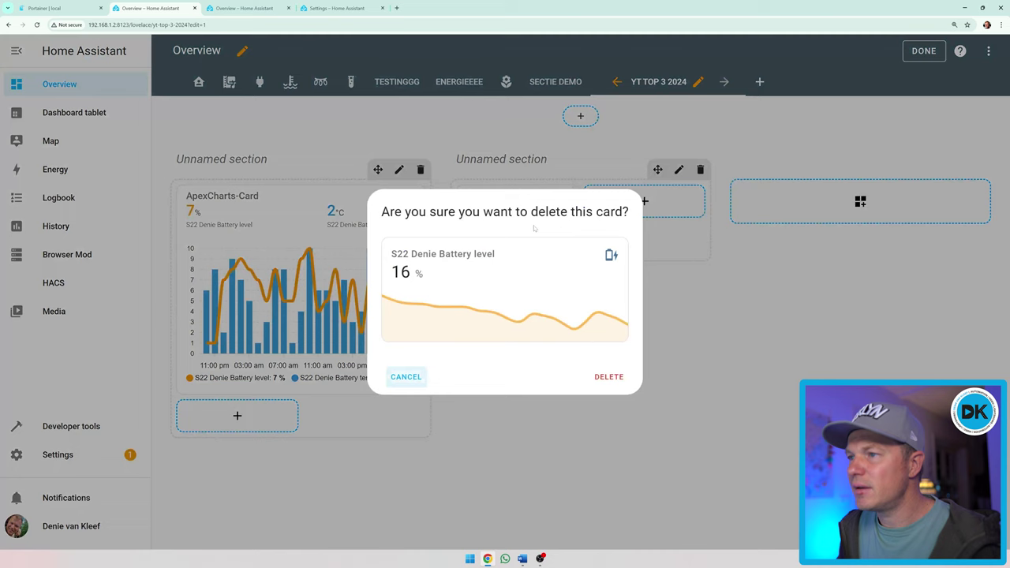
click(605, 379)
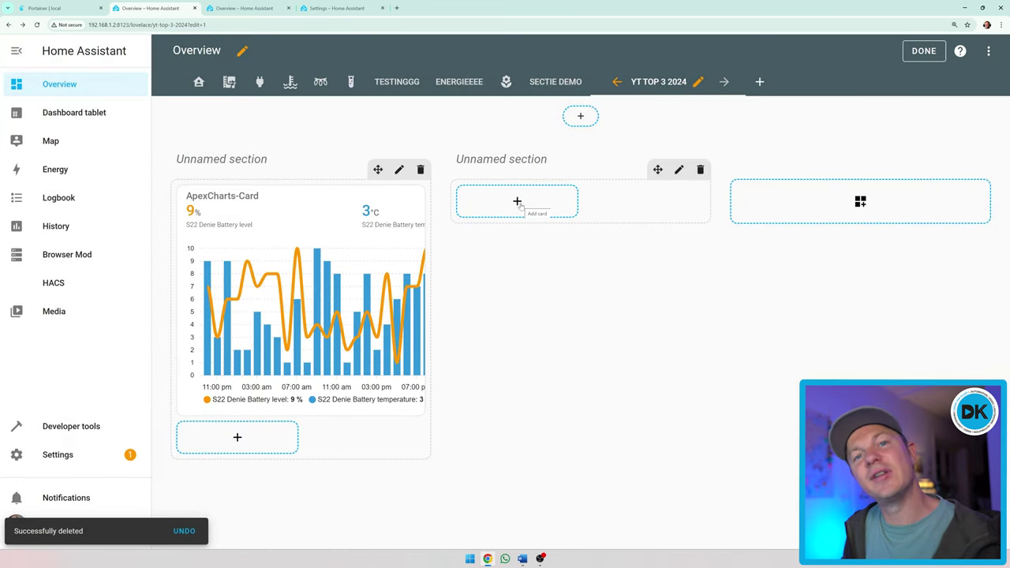
Step: Search the available cards for "histor" and start a History graph card in the second section
click(517, 203)
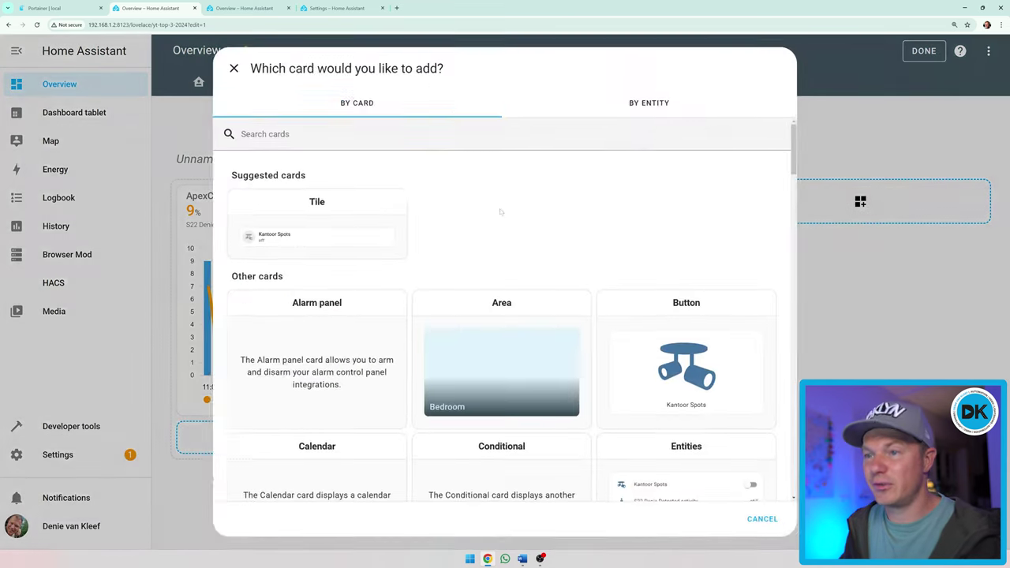
text(histor)
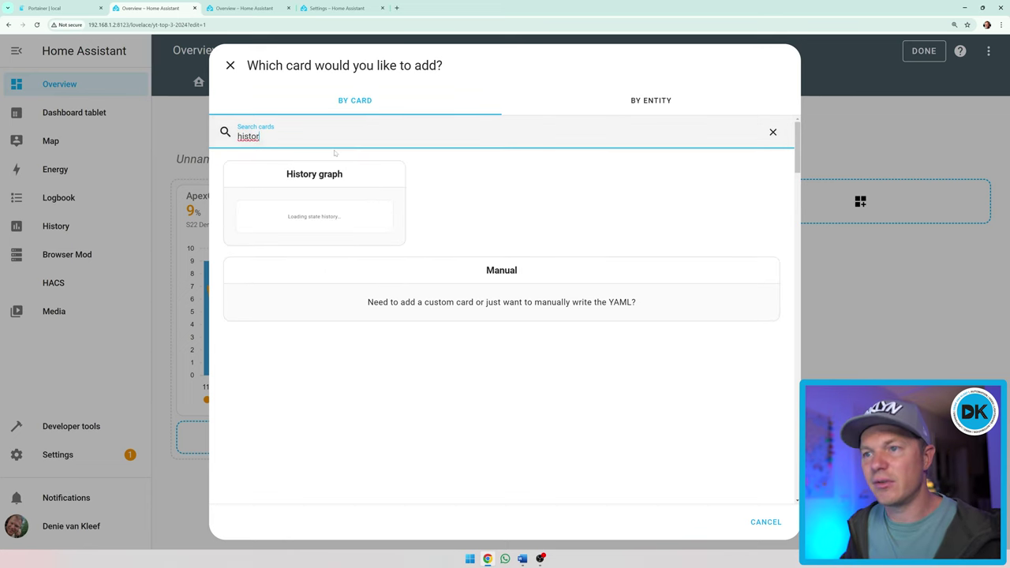
click(323, 179)
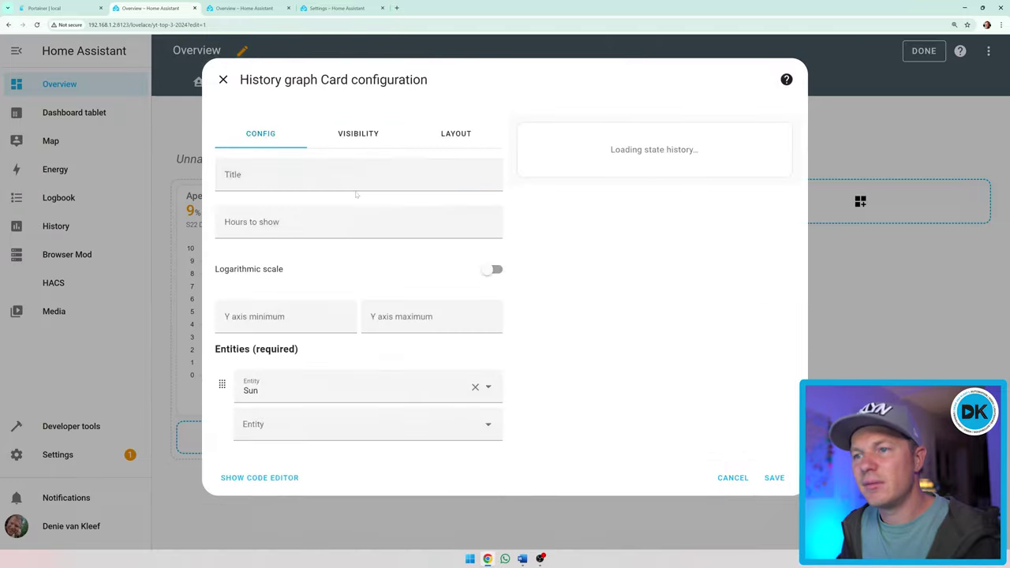
click(273, 223)
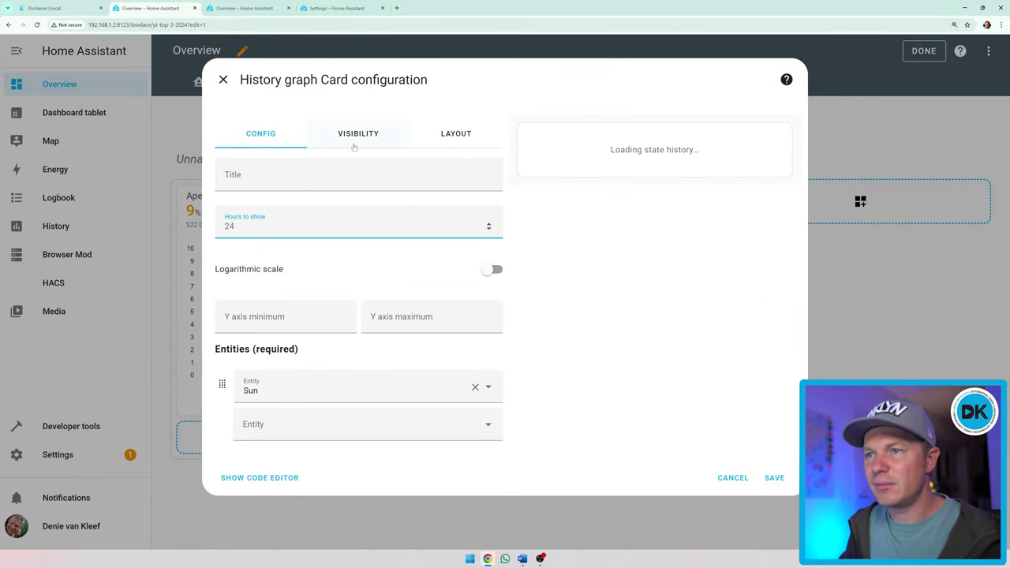
Step: Set the history graph's entity to "Current electricity price including tax" and save the card
click(316, 390)
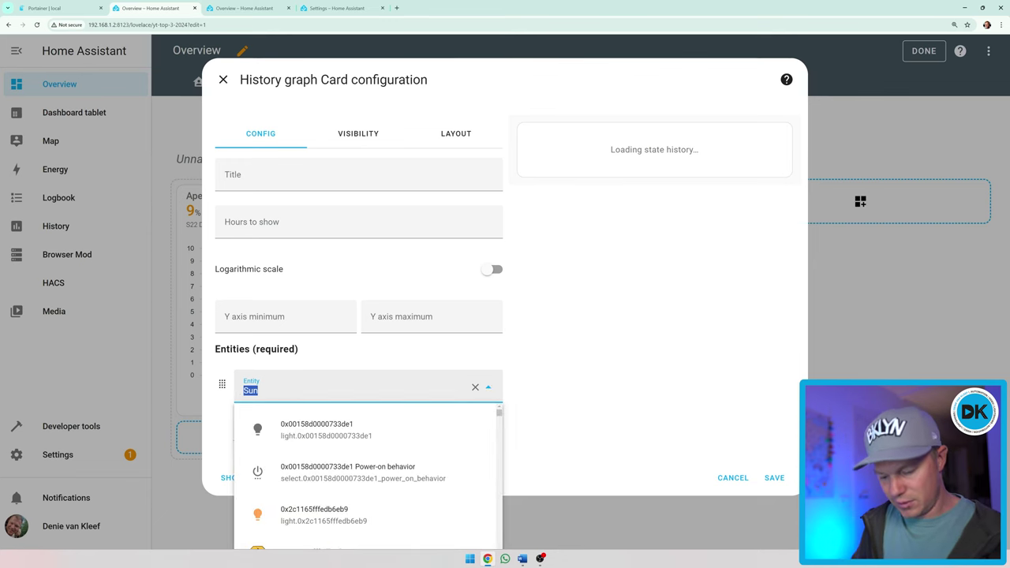
text(inclk)
key(BackSpace)
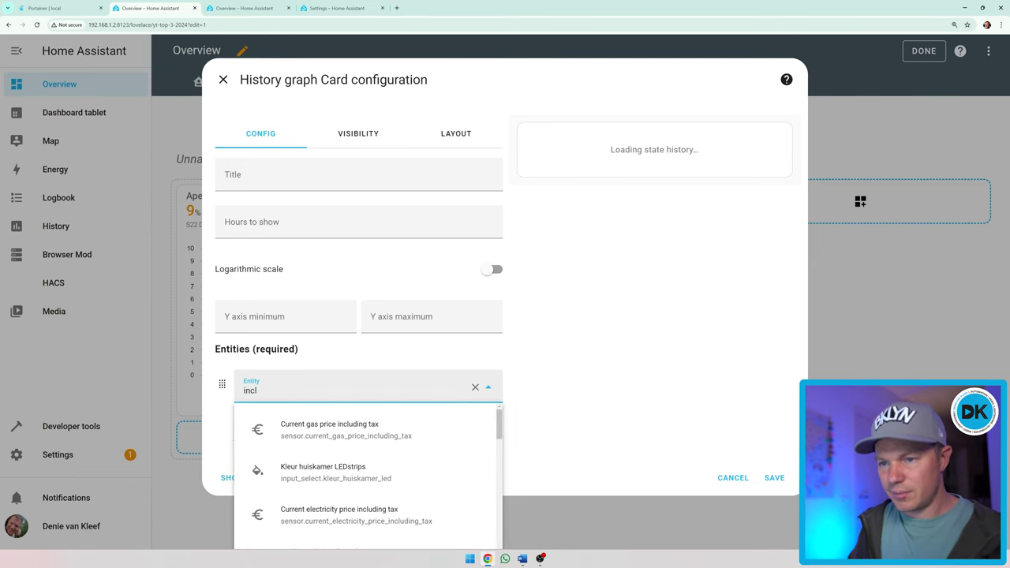
text(ud)
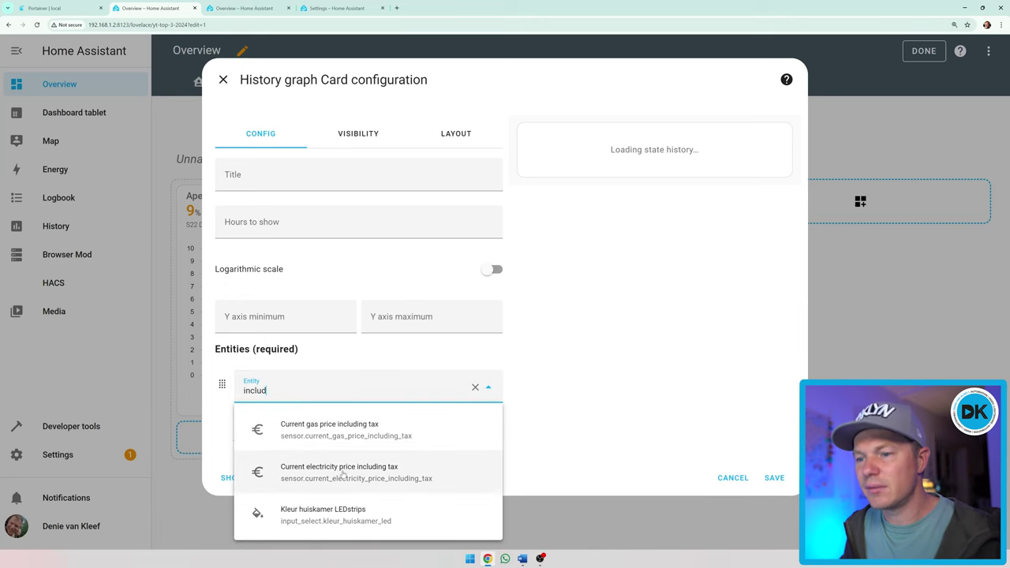
click(342, 473)
click(777, 488)
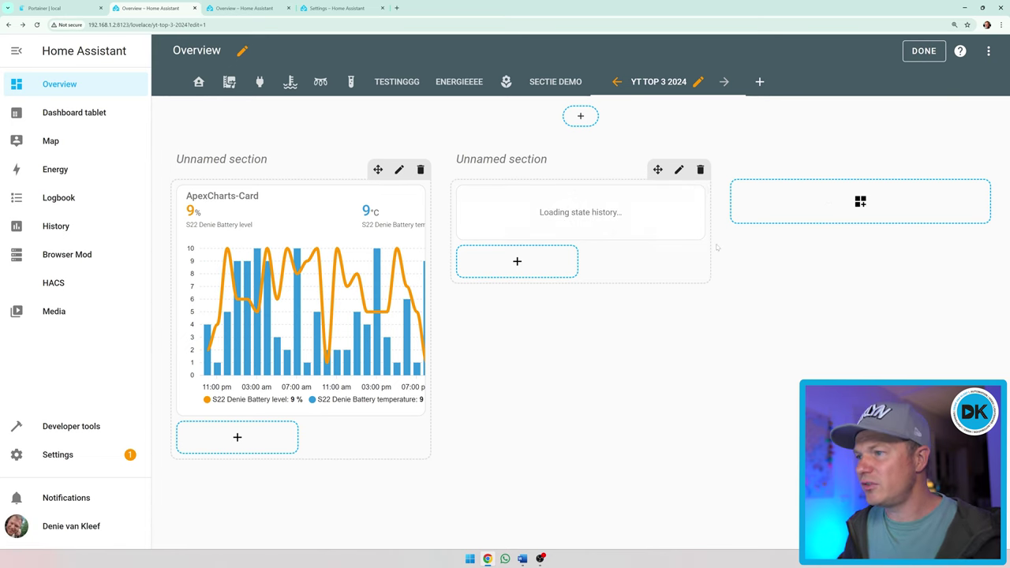
Step: Create a third section and add a Custom: Flower card to it for the Vingerplant entity
click(860, 202)
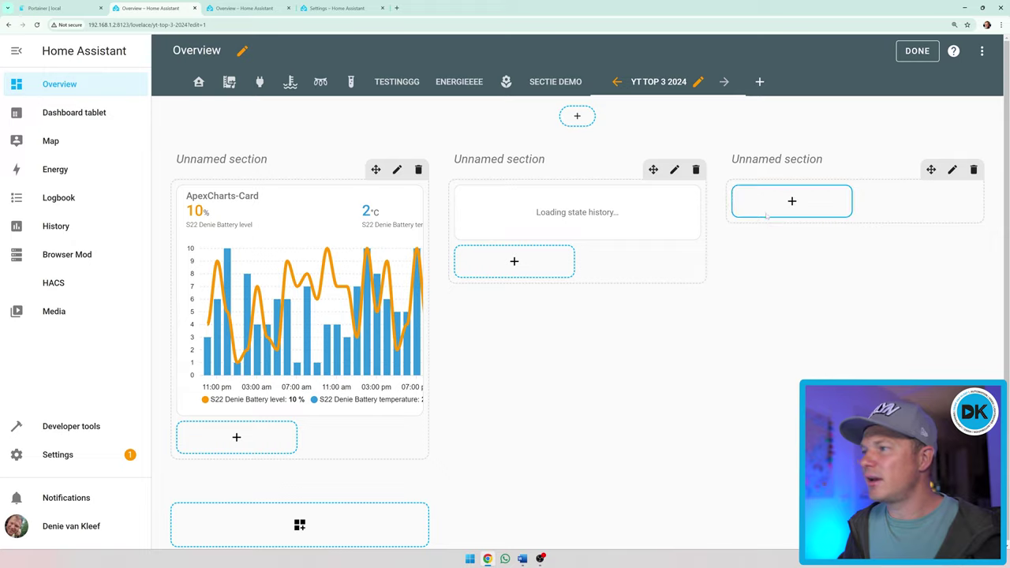
click(765, 213)
scroll(631, 339, down, 15)
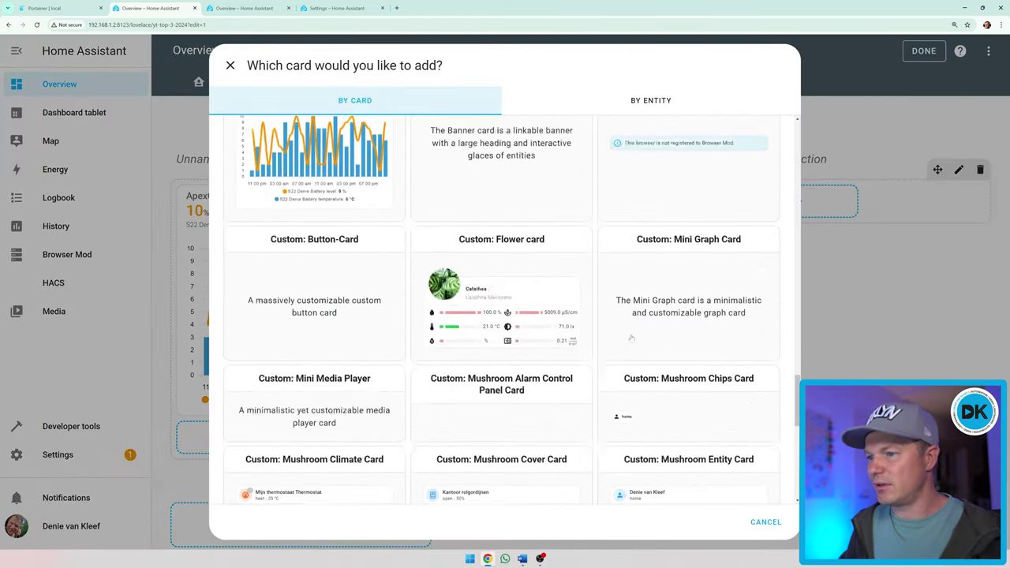
click(493, 273)
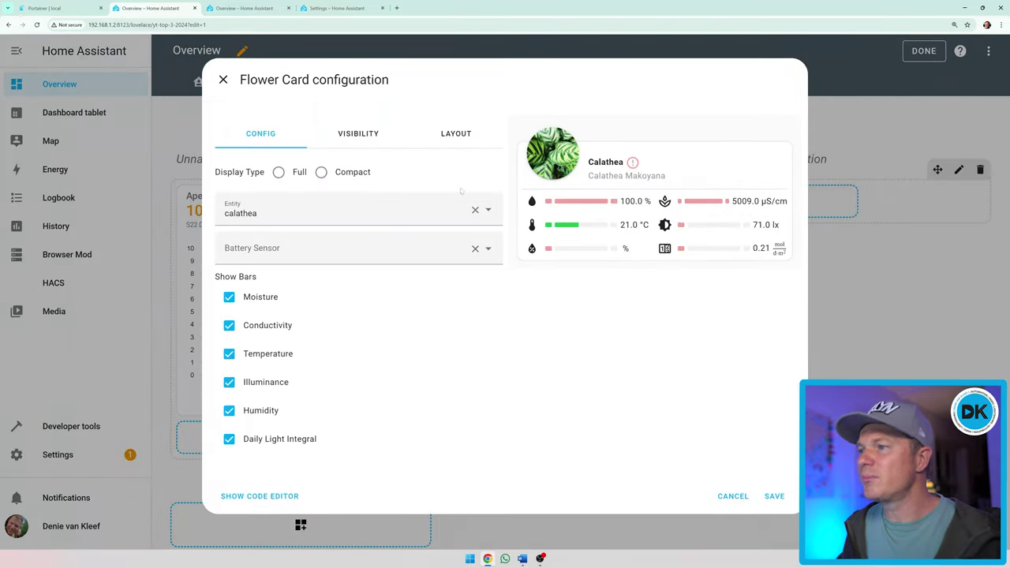
click(347, 210)
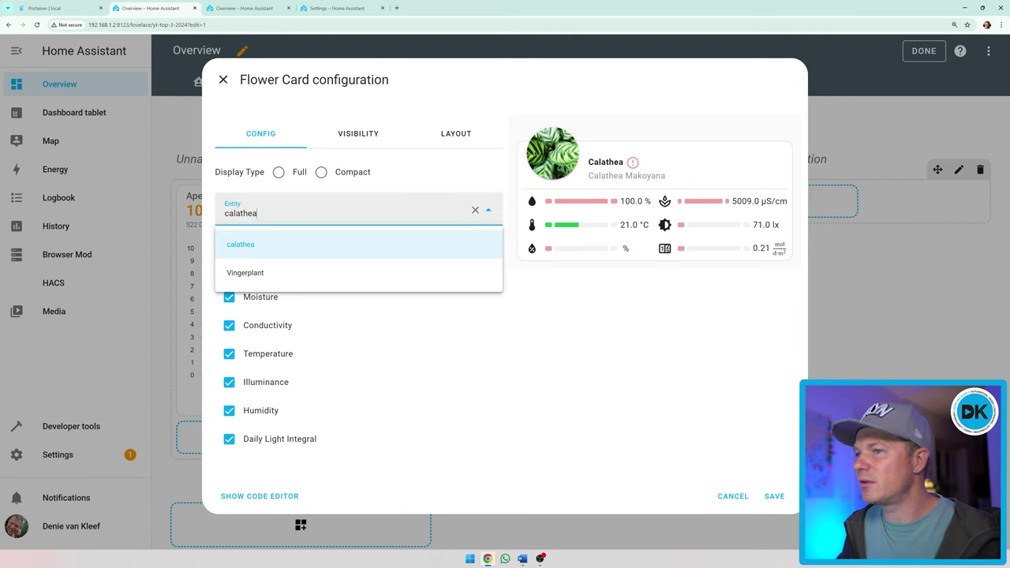
click(316, 272)
click(774, 497)
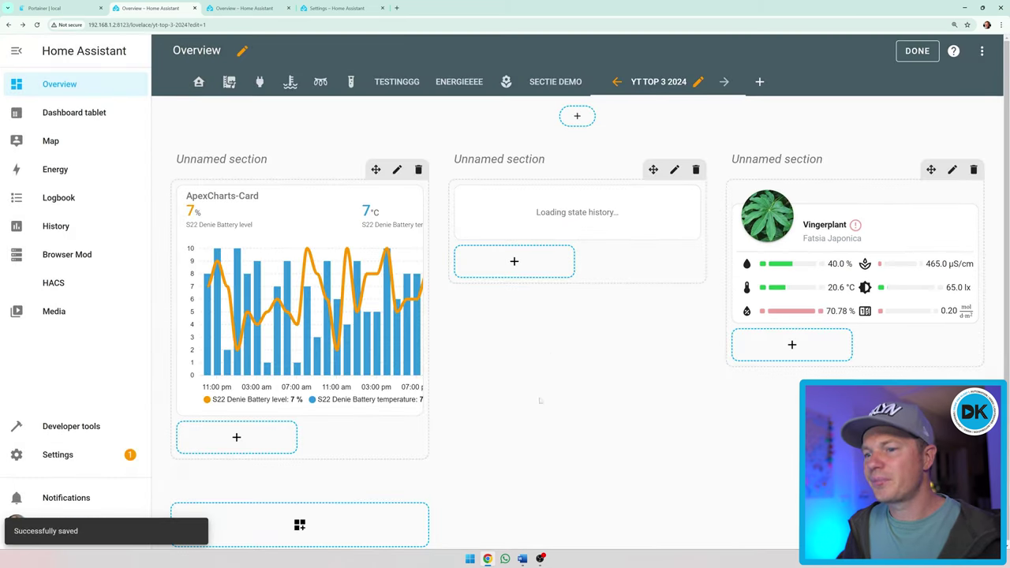
Step: Create a fourth section below the ApexCharts section and add a Thermostat card for Mijn thermostaat Thermostat
click(300, 525)
click(260, 519)
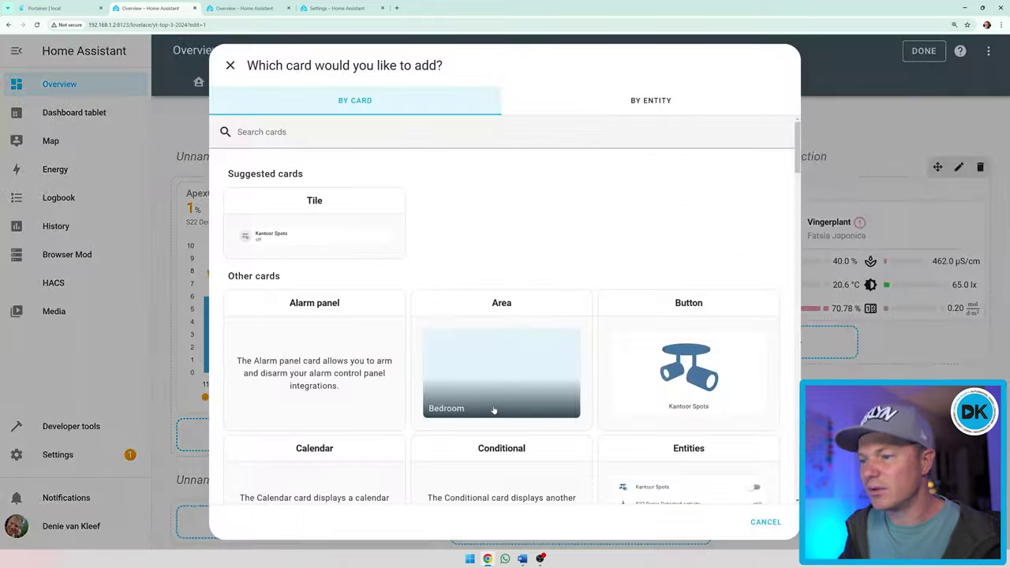
scroll(513, 395, down, 5)
scroll(547, 388, down, 5)
click(309, 236)
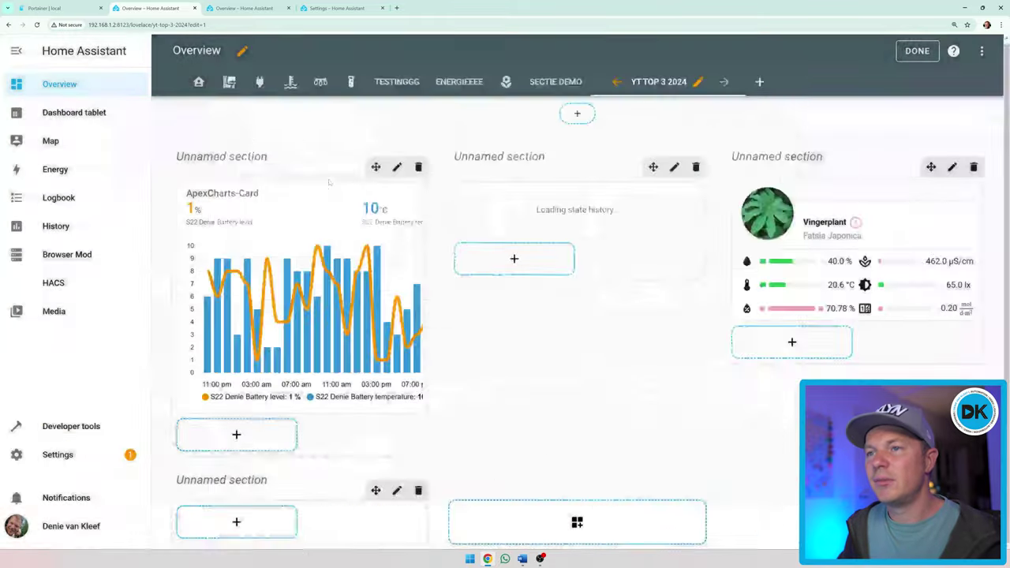
click(774, 367)
Step: Create a fifth section beside the thermostat and add a Custom: RGB Light Card for Led strip plafond-Kelder
scroll(495, 406, down, 3)
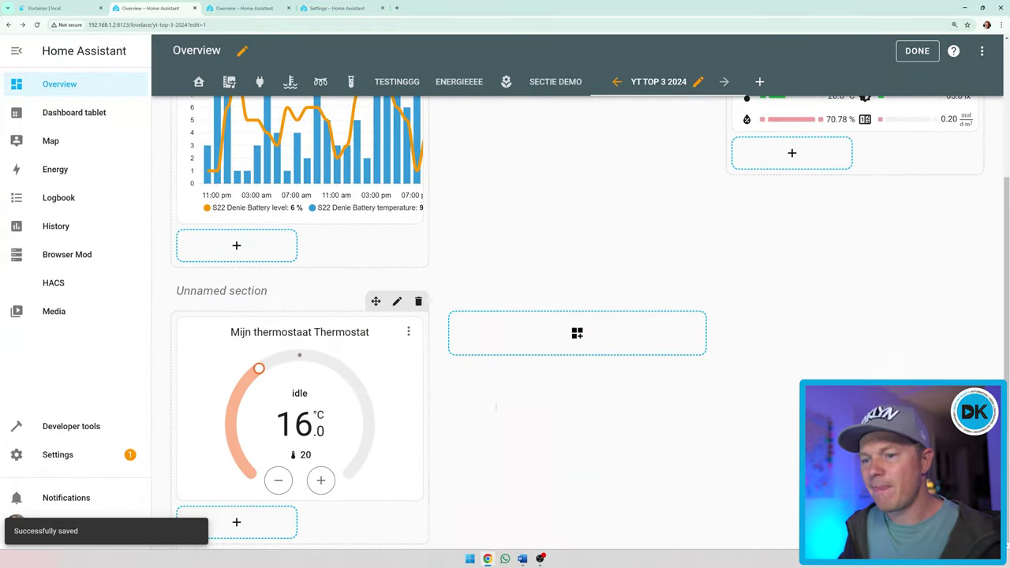
click(584, 343)
click(501, 338)
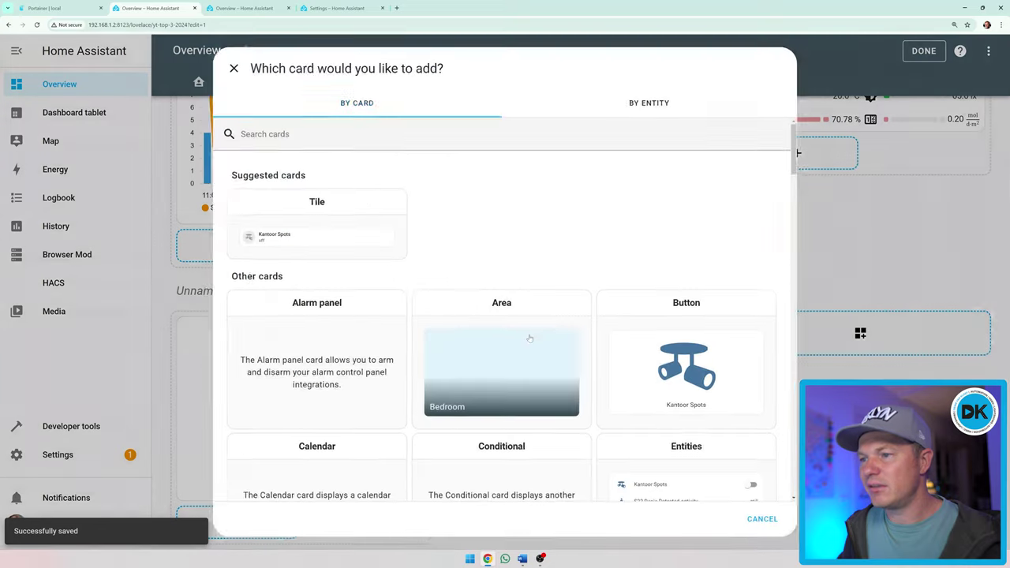
scroll(499, 311, down, 15)
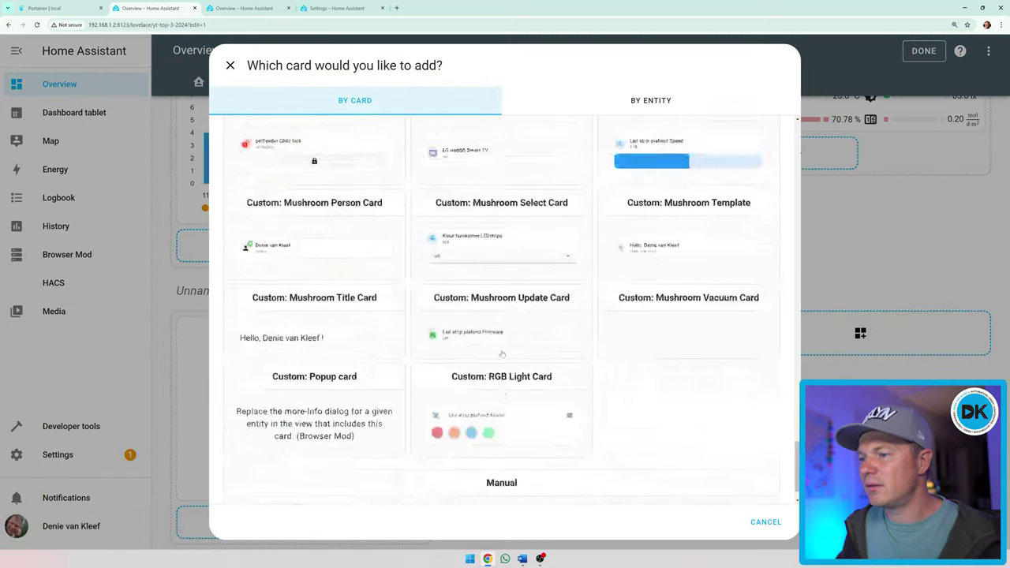
click(508, 378)
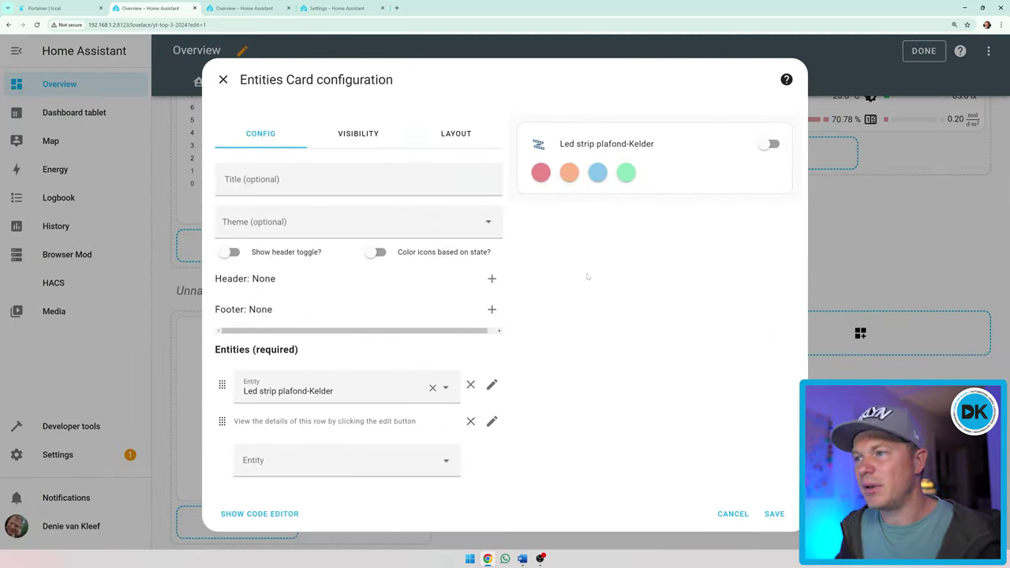
click(772, 517)
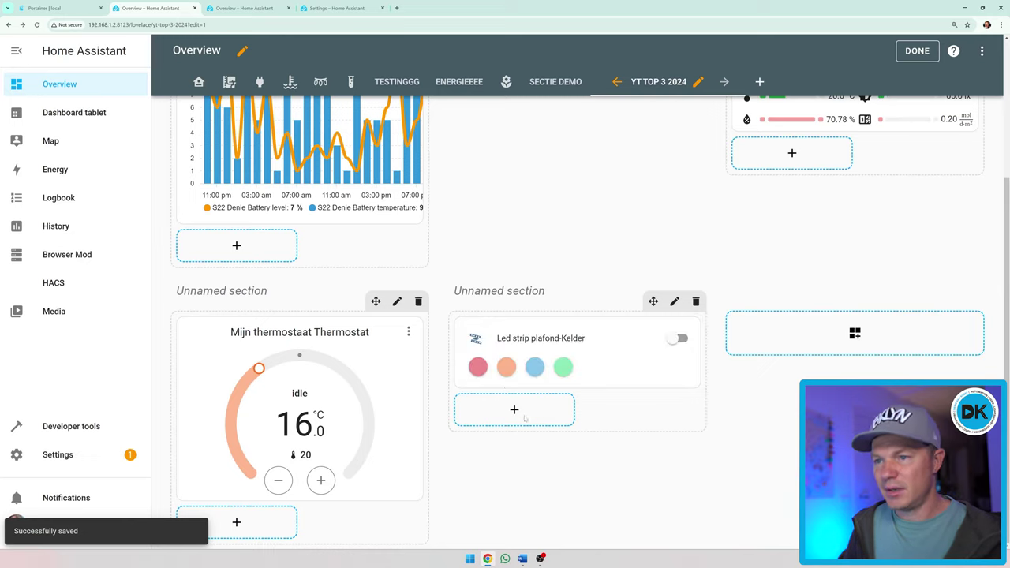
Step: Delete the section containing the history graph card along with its contents
scroll(573, 261, up, 3)
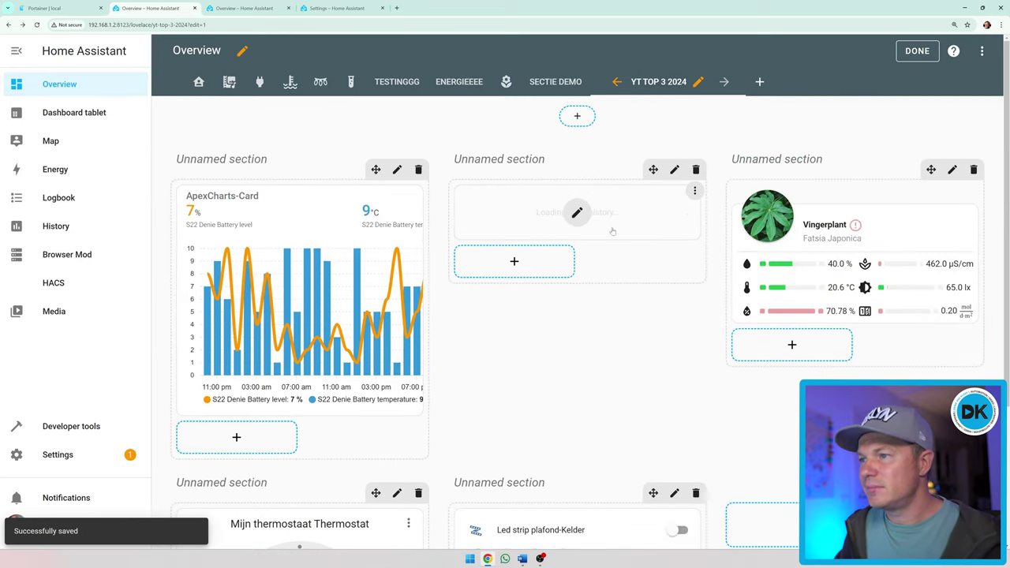
click(695, 170)
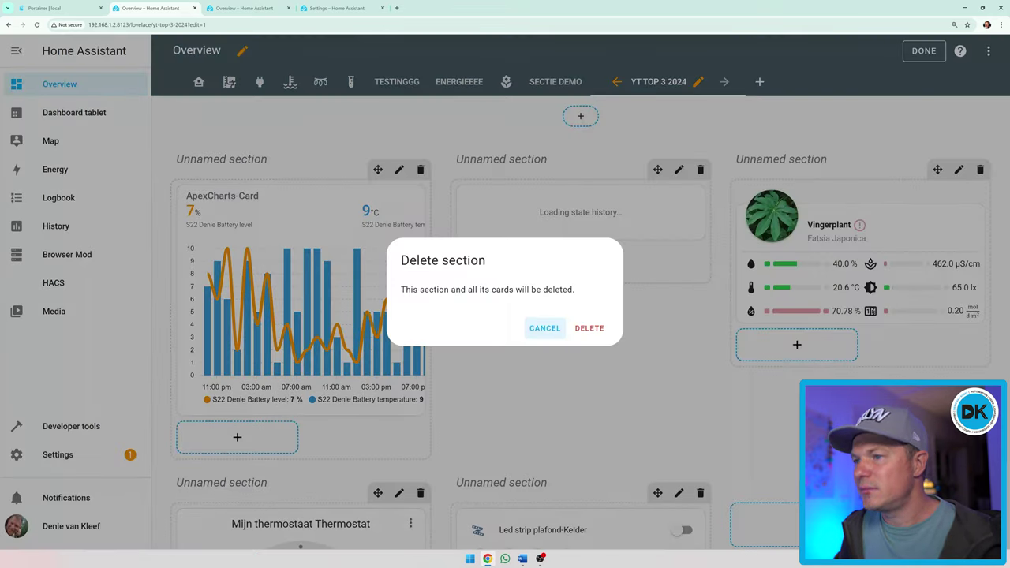
click(587, 330)
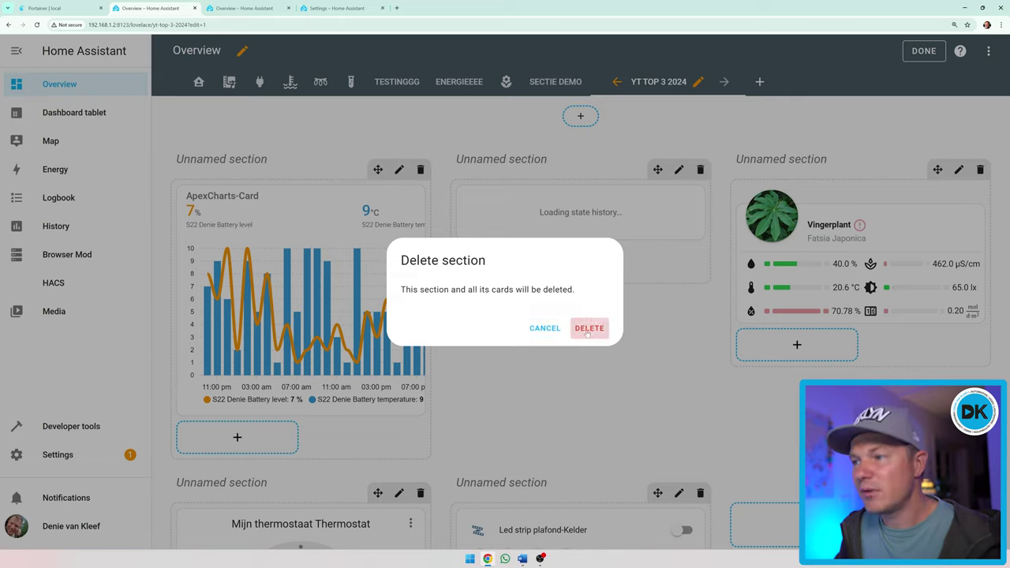
Step: Create a new section beside the RGB light section and add a Sensor card for the S22 phone's battery level
scroll(526, 460, down, 1)
scroll(526, 460, up, 1)
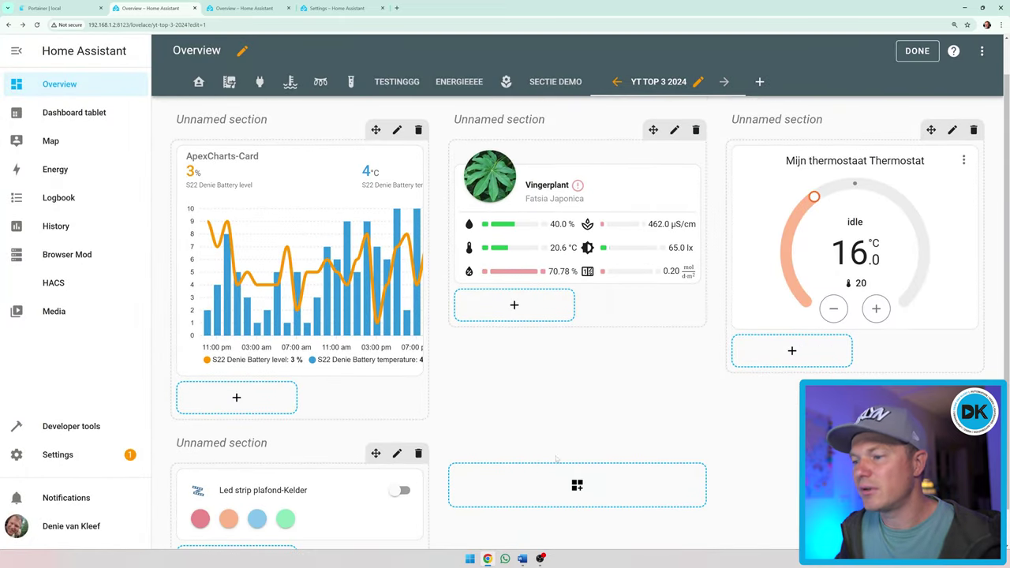
click(520, 485)
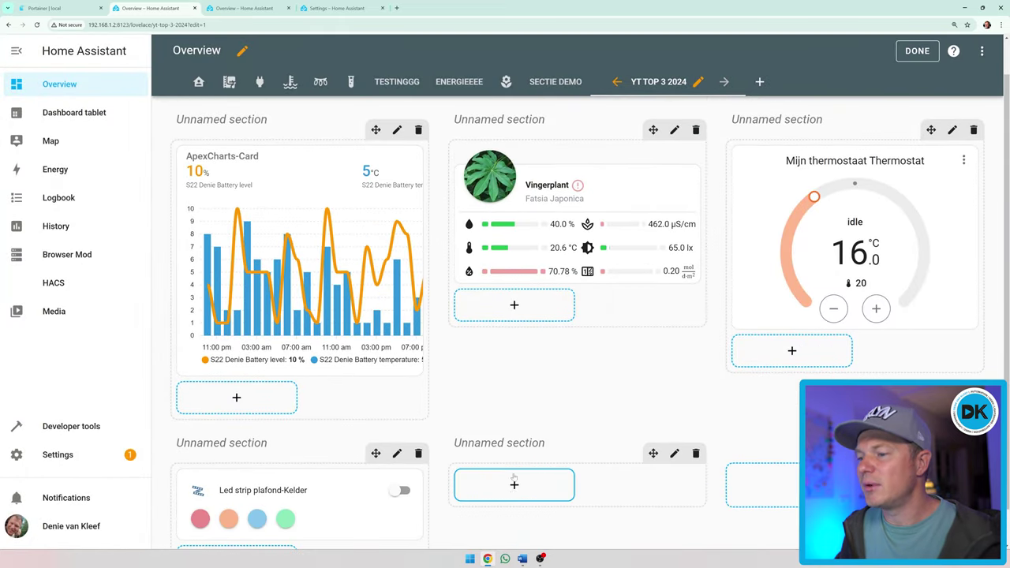
click(513, 484)
scroll(556, 392, down, 5)
scroll(556, 393, down, 10)
scroll(351, 315, up, 5)
click(350, 308)
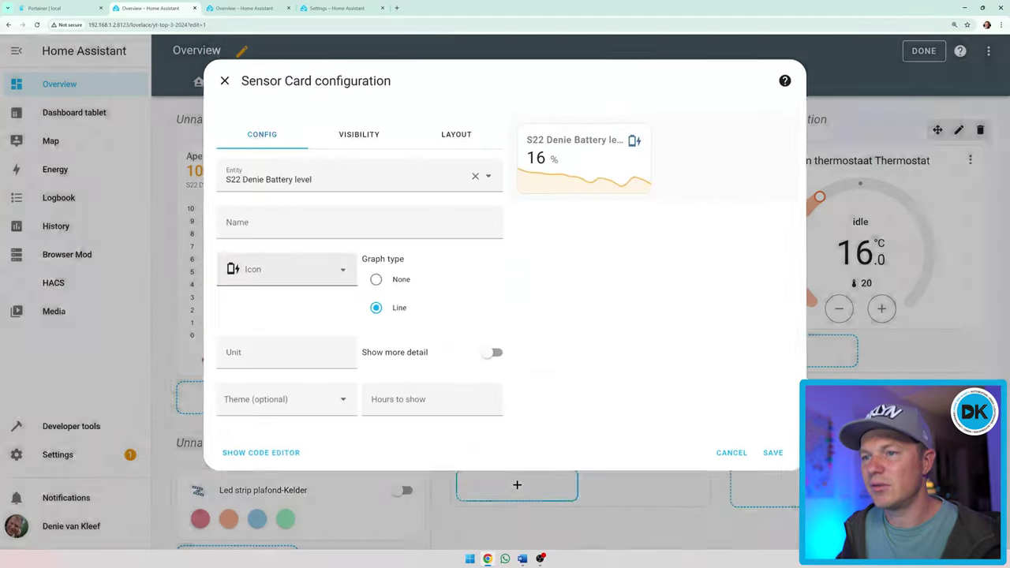
click(774, 454)
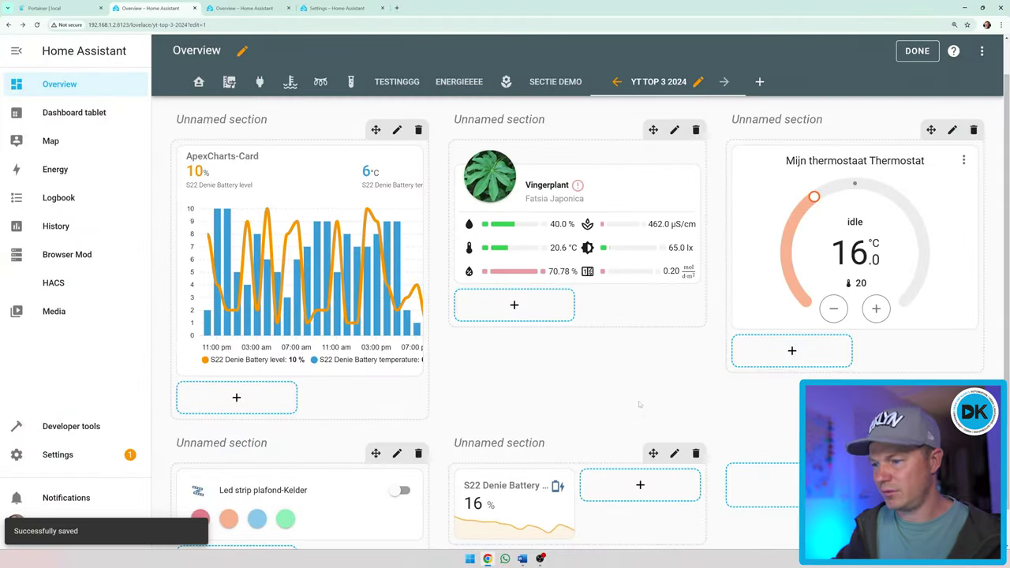
Step: Make the battery level Sensor card three rows high and full width, and save its layout
scroll(639, 405, down, 1)
scroll(678, 331, up, 2)
scroll(709, 268, down, 2)
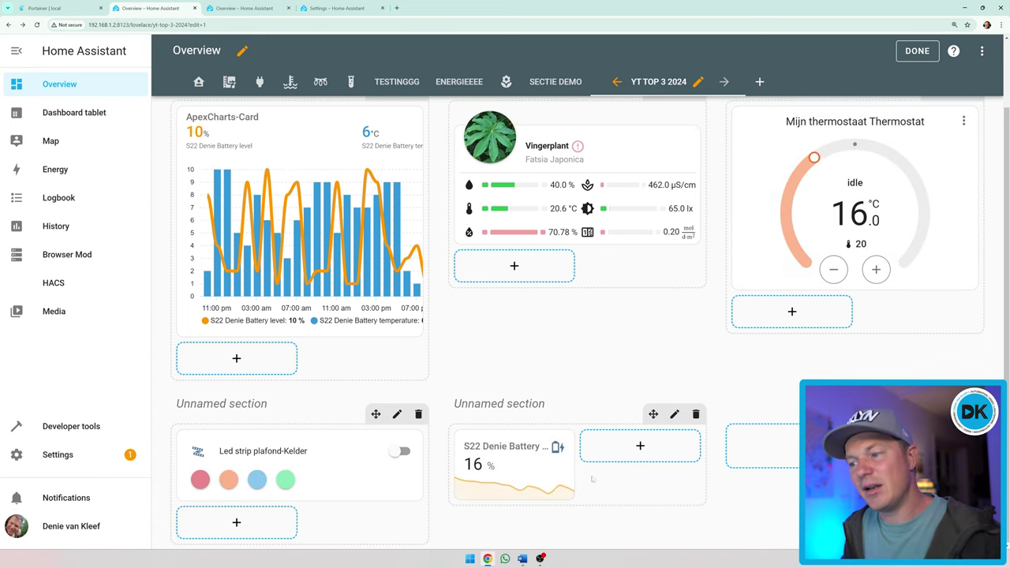
click(514, 466)
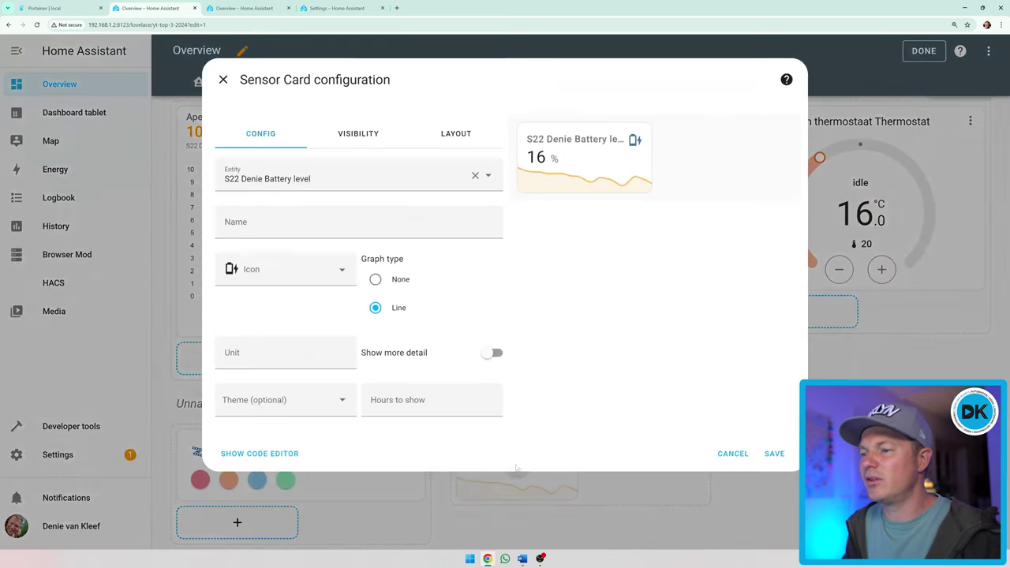
click(462, 135)
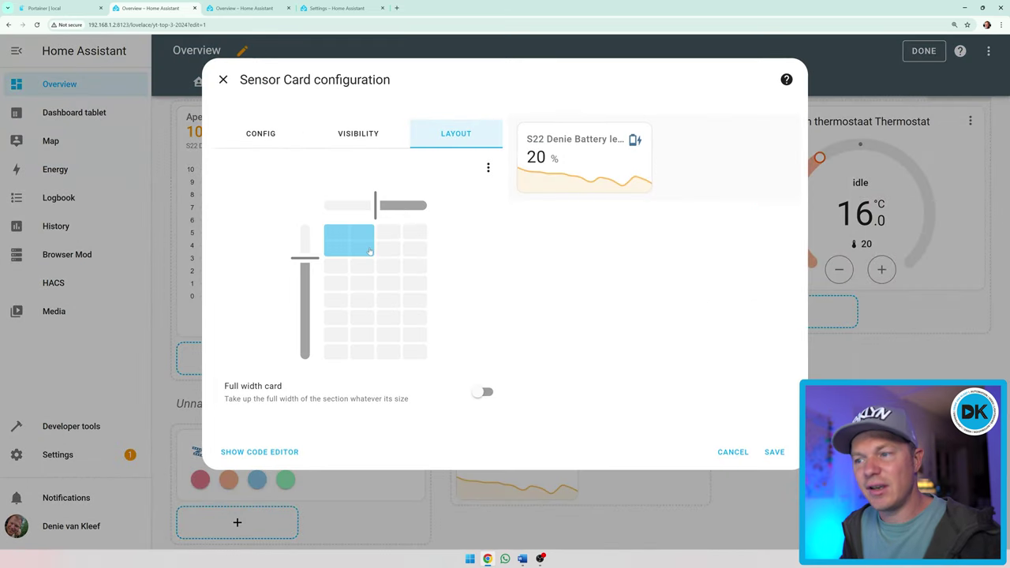
drag(390, 253, 368, 270)
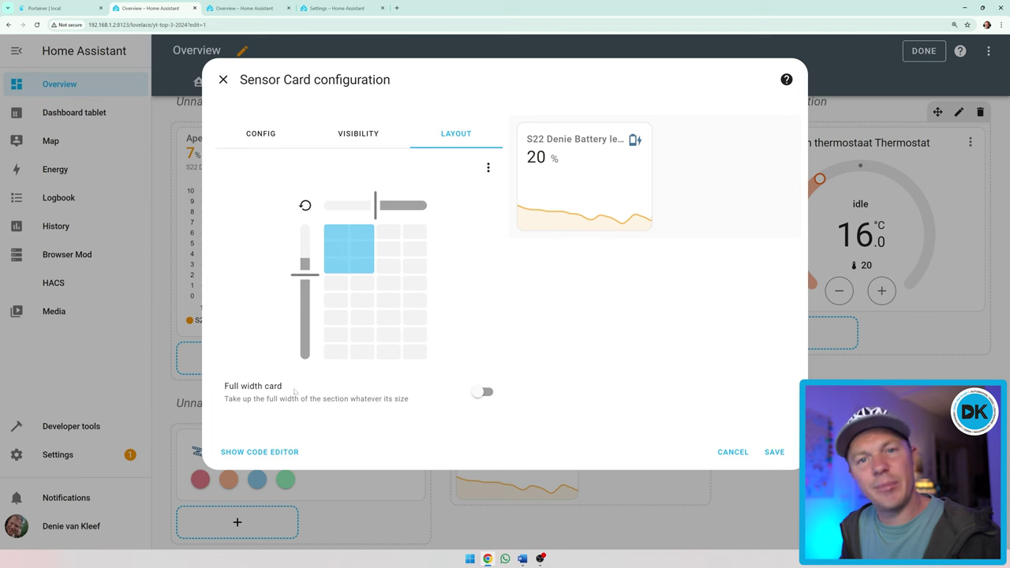
click(483, 392)
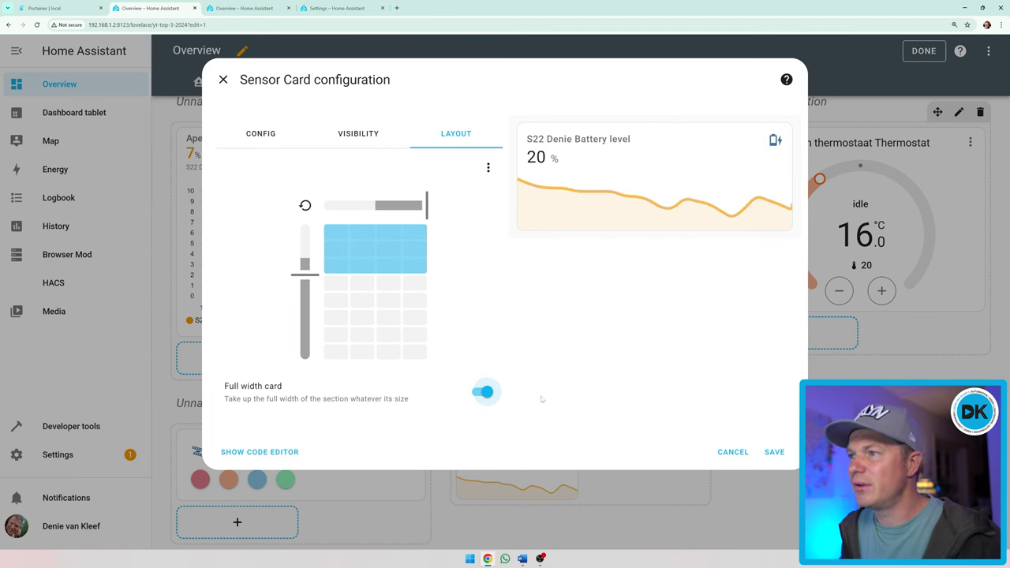
click(773, 451)
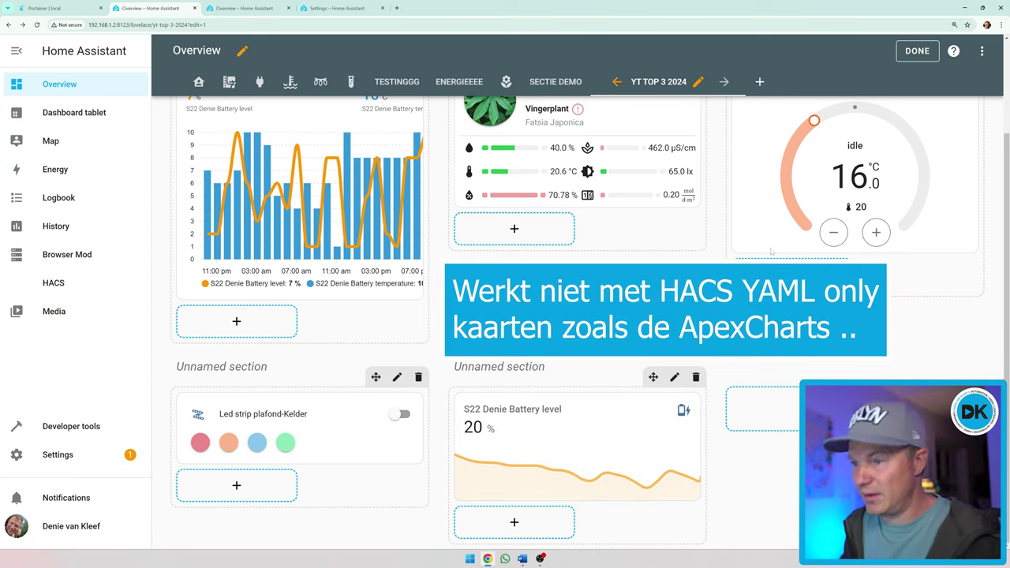
Step: Move the ApexCharts section behind the Vingerplant section and set the Vingerplant section's width to 2
scroll(724, 236, up, 1)
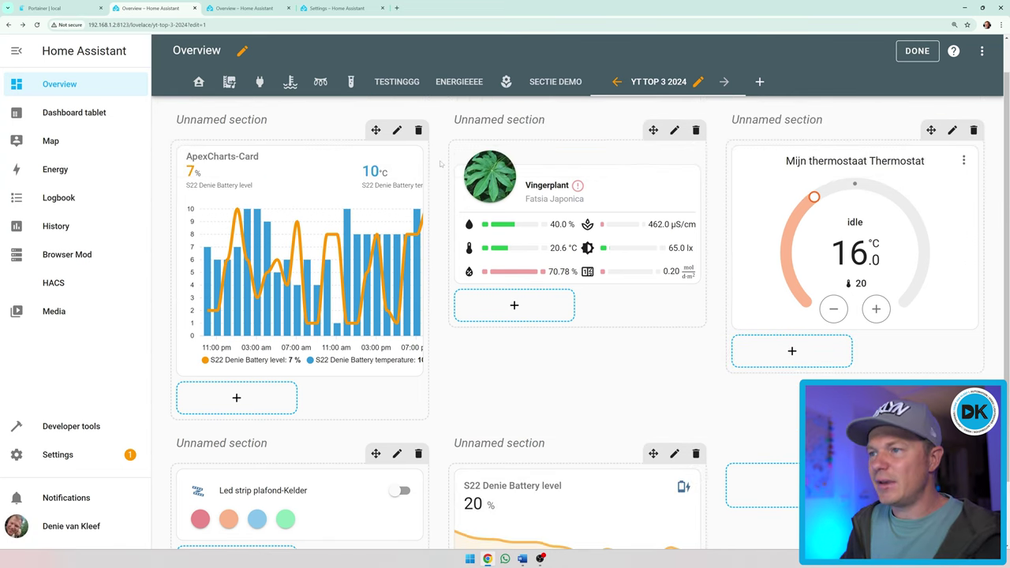
drag(375, 130, 631, 157)
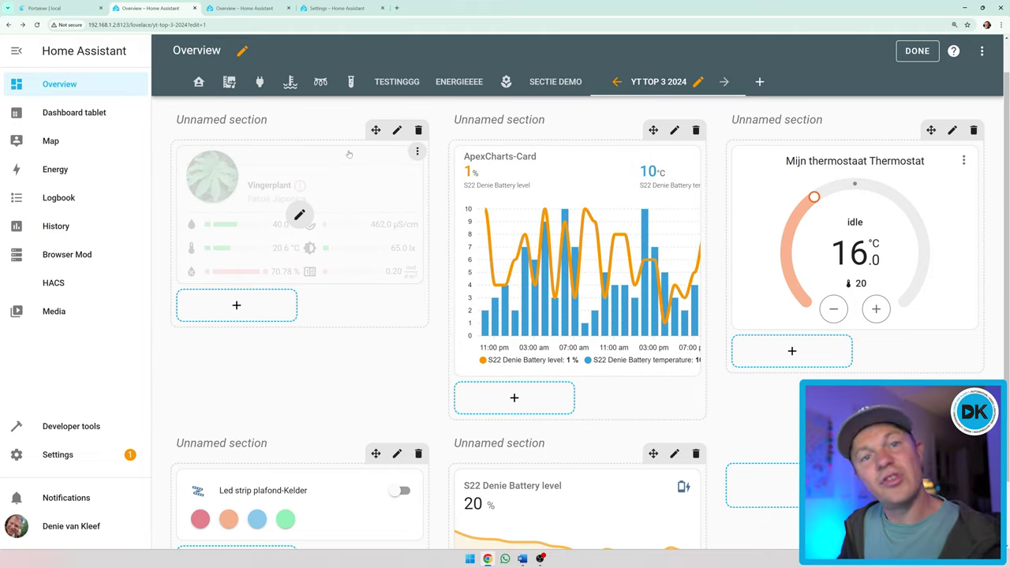
click(398, 131)
mouse_move(349, 234)
drag(419, 234, 512, 234)
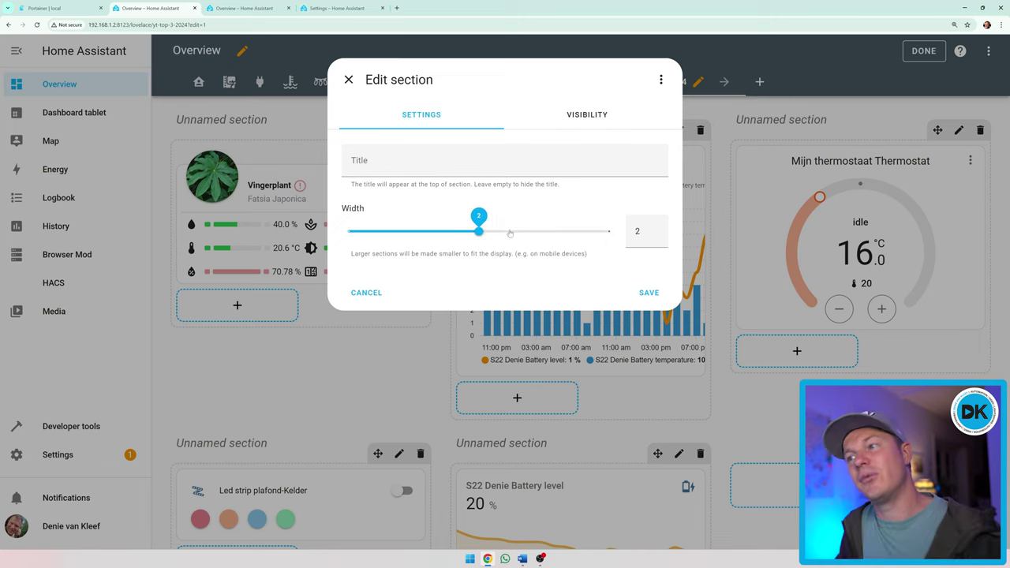
click(650, 293)
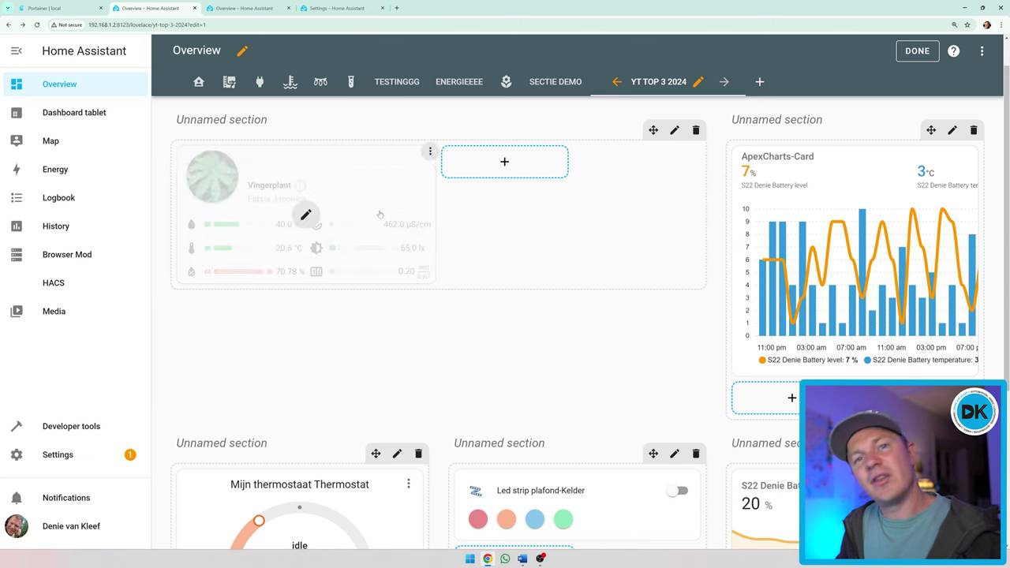
Step: Turn on Full width card for the Vingerplant Flower card and save it
click(306, 215)
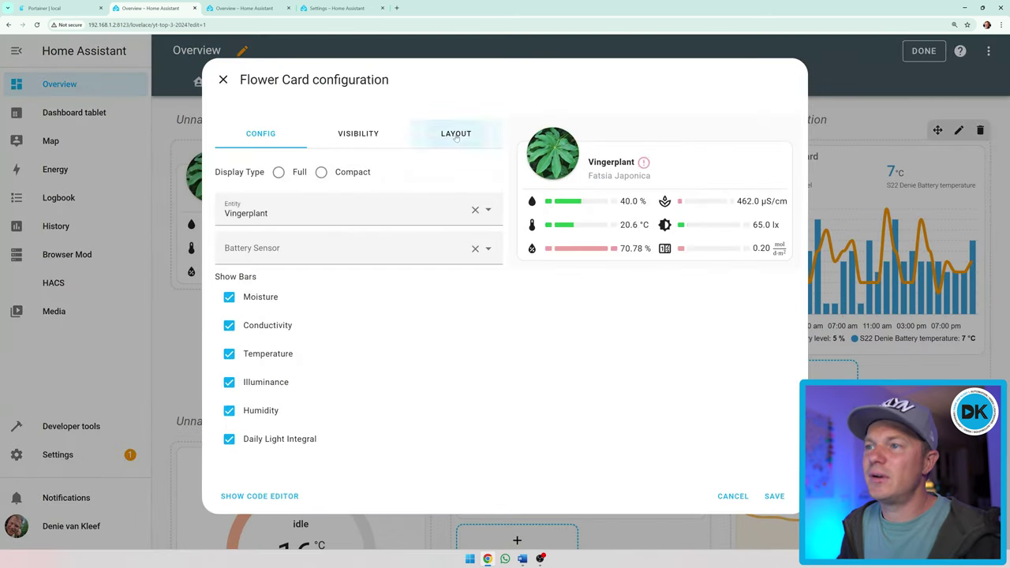
click(456, 134)
click(484, 393)
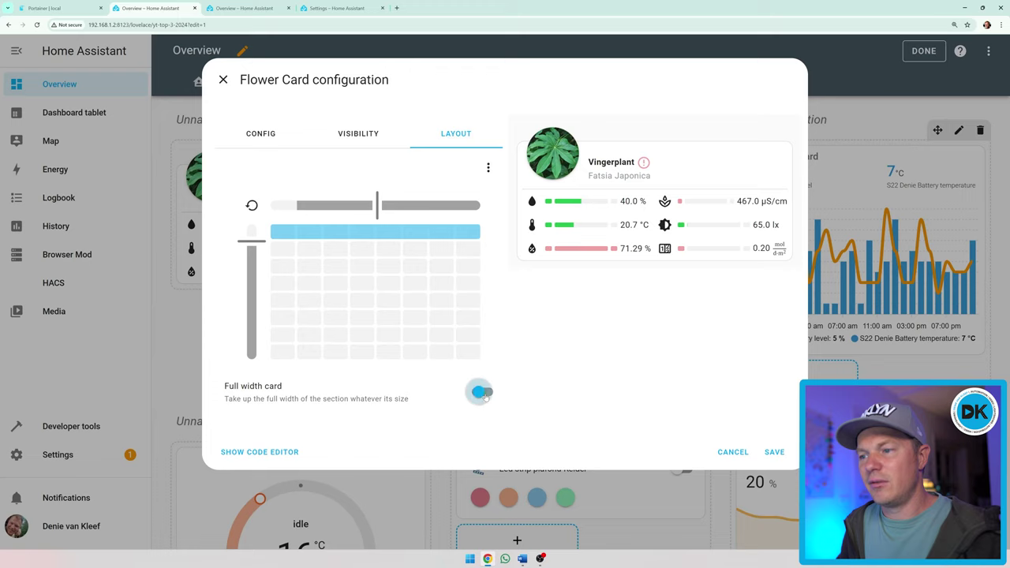
click(774, 452)
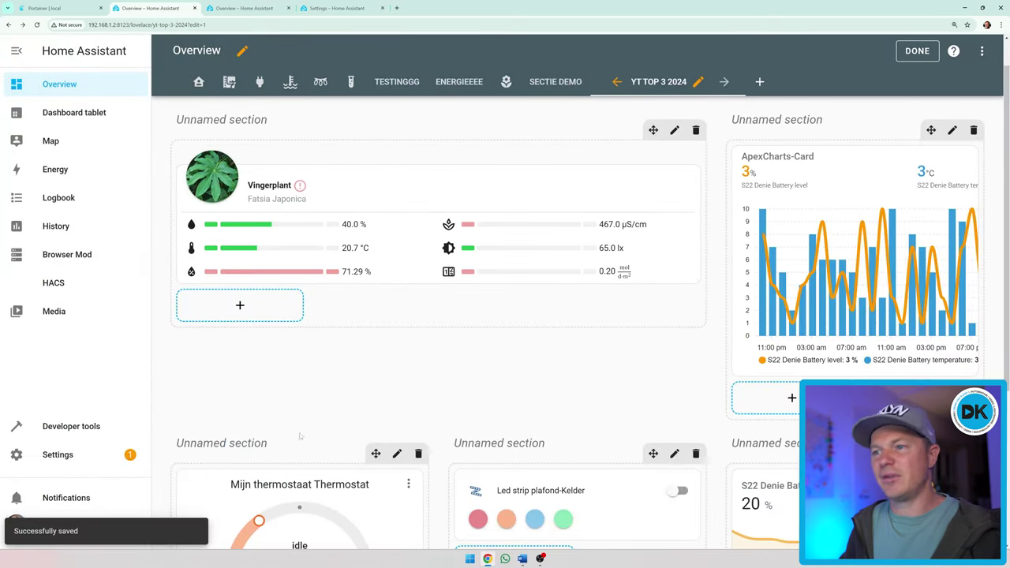
Step: Move the battery level sensor section to the first position, ahead of the Vingerplant section
scroll(340, 410, down, 3)
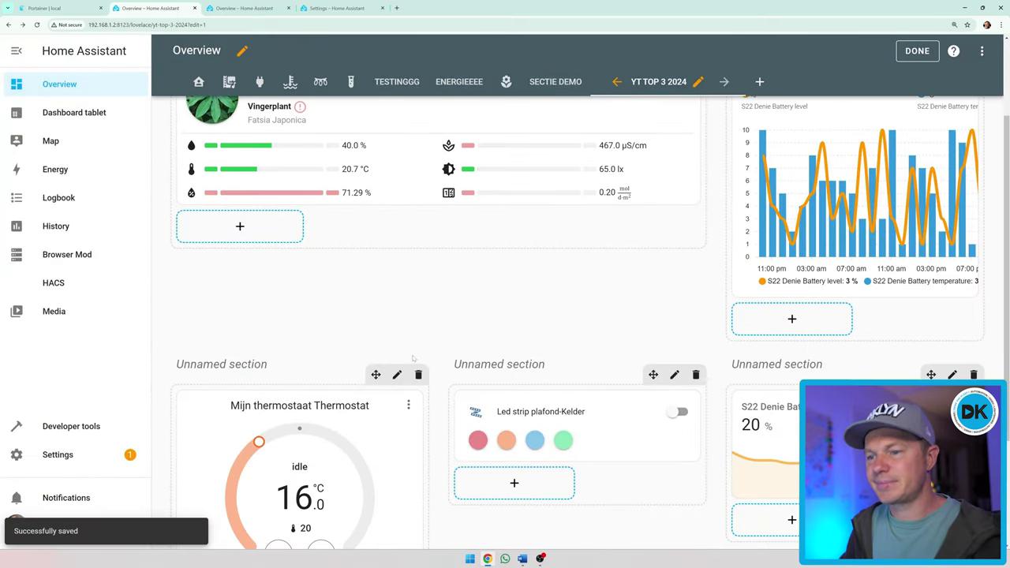
scroll(566, 385, up, 1)
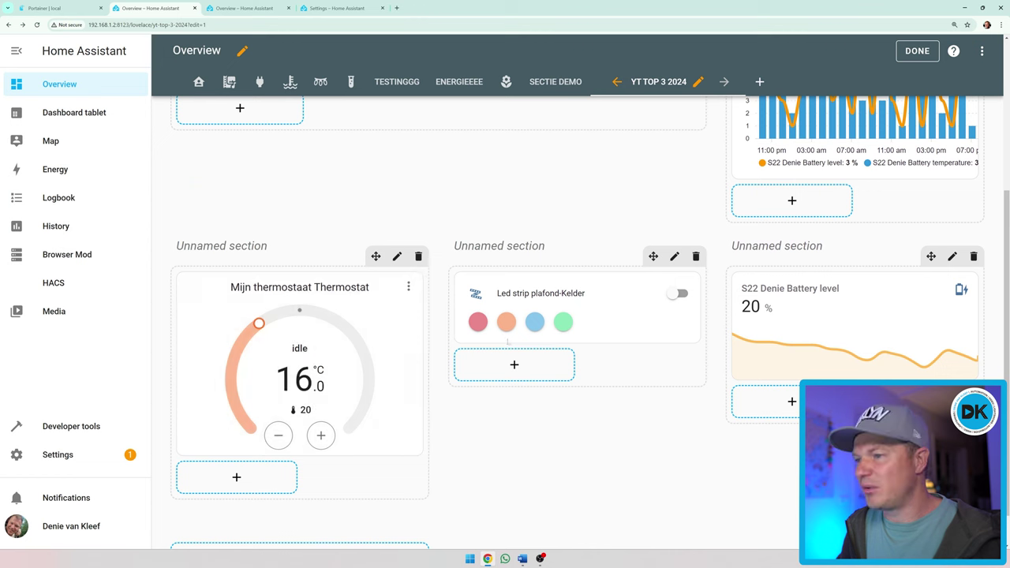
scroll(788, 339, up, 3)
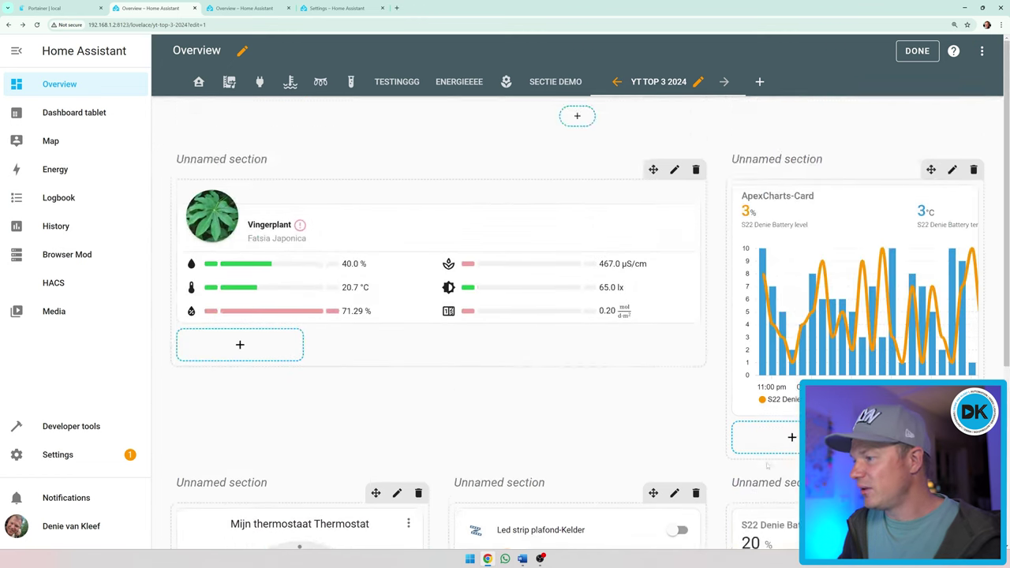
scroll(789, 339, down, 1)
drag(899, 399, 339, 197)
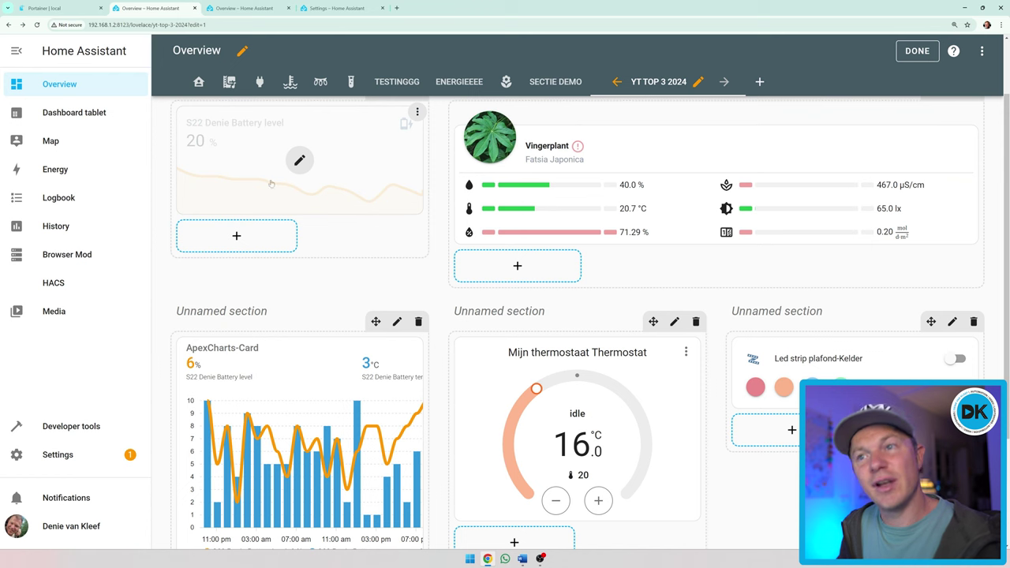
Step: Set the battery level sensor section's width to 3 and save the section
scroll(316, 182, up, 1)
click(397, 170)
drag(355, 237, 601, 243)
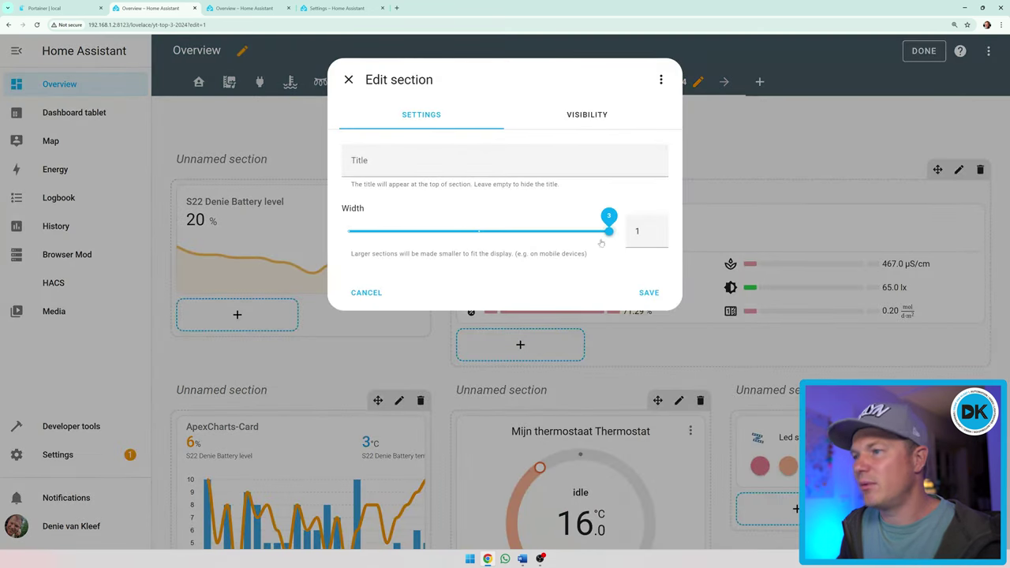
click(651, 295)
Step: Increase the number of rows the battery level Sensor card occupies and save its layout
mouse_move(288, 244)
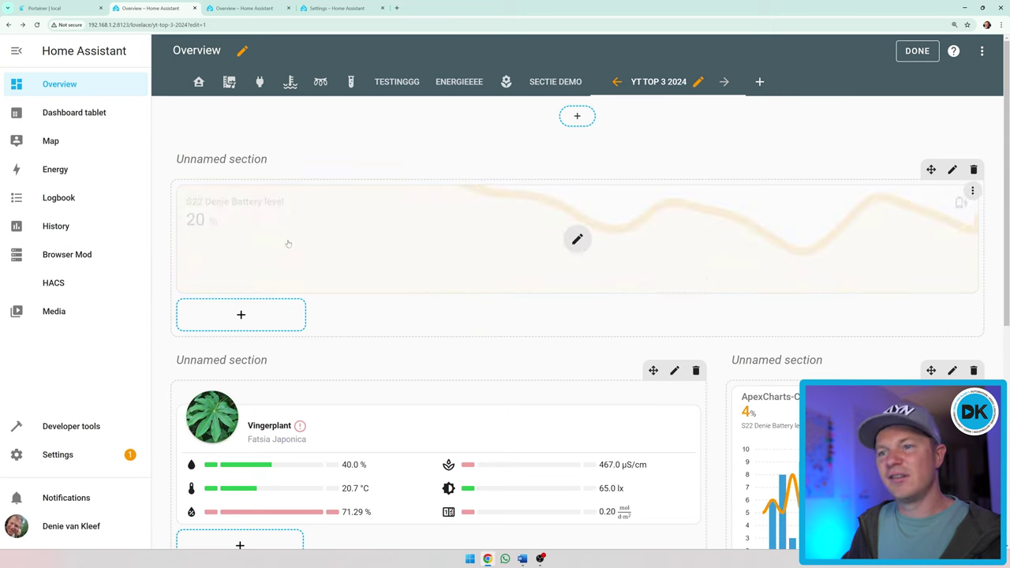
mouse_move(584, 279)
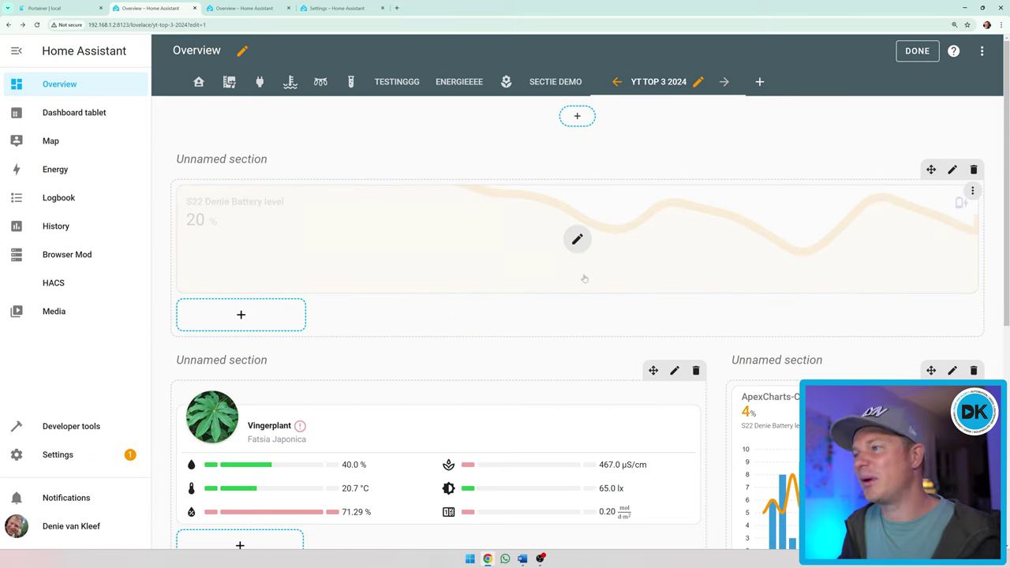
click(576, 243)
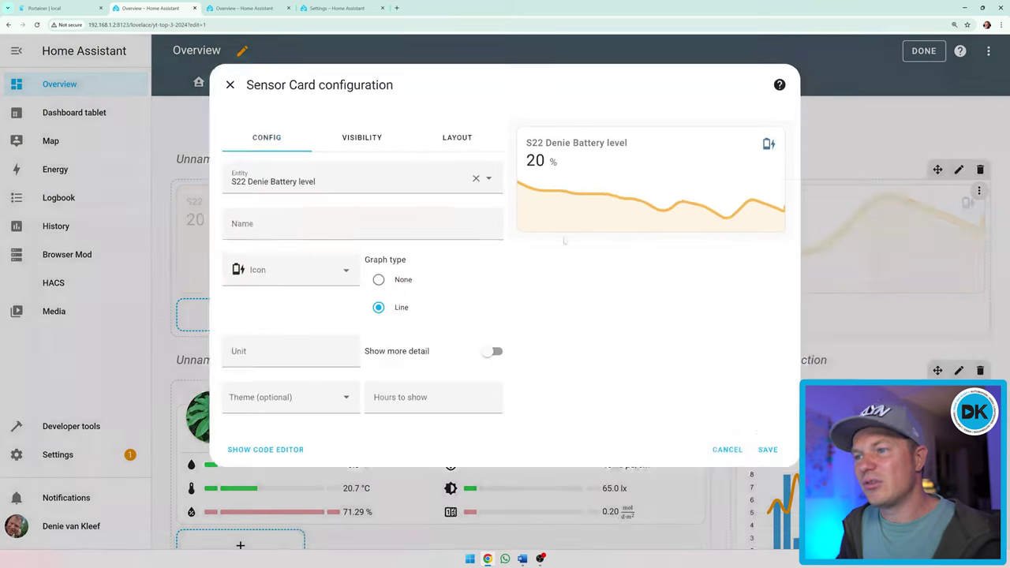
click(450, 137)
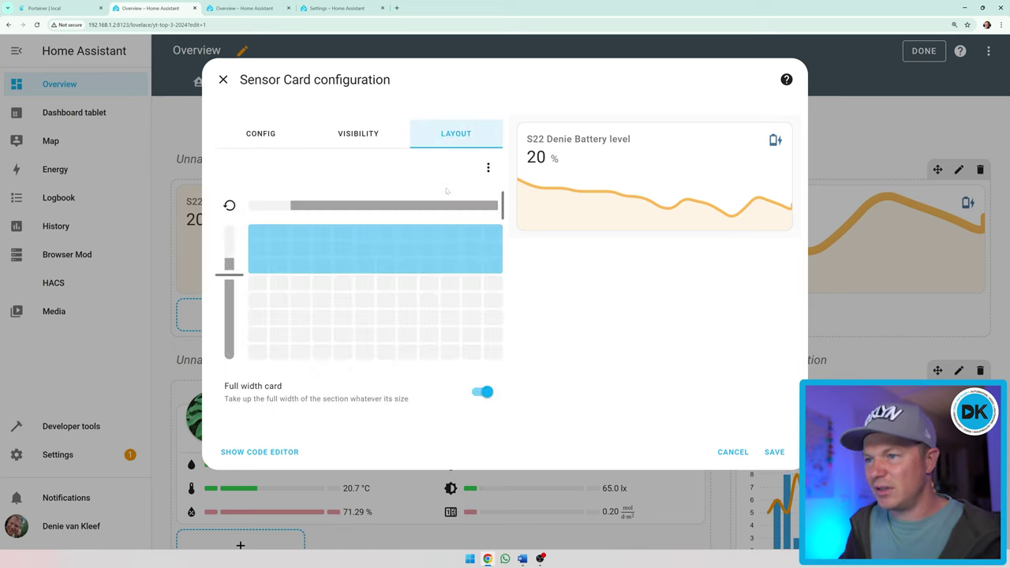
drag(235, 276, 229, 308)
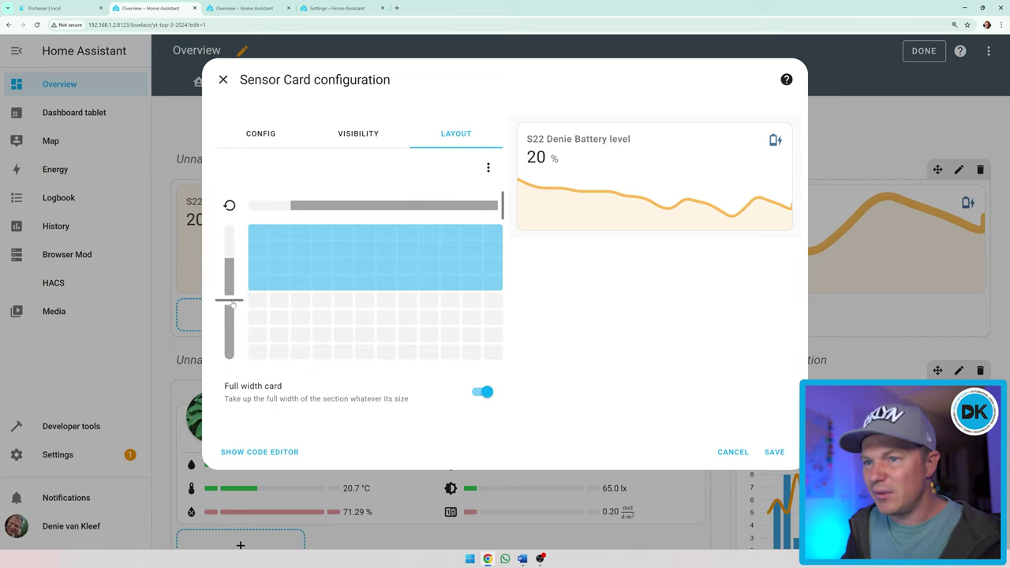
click(774, 452)
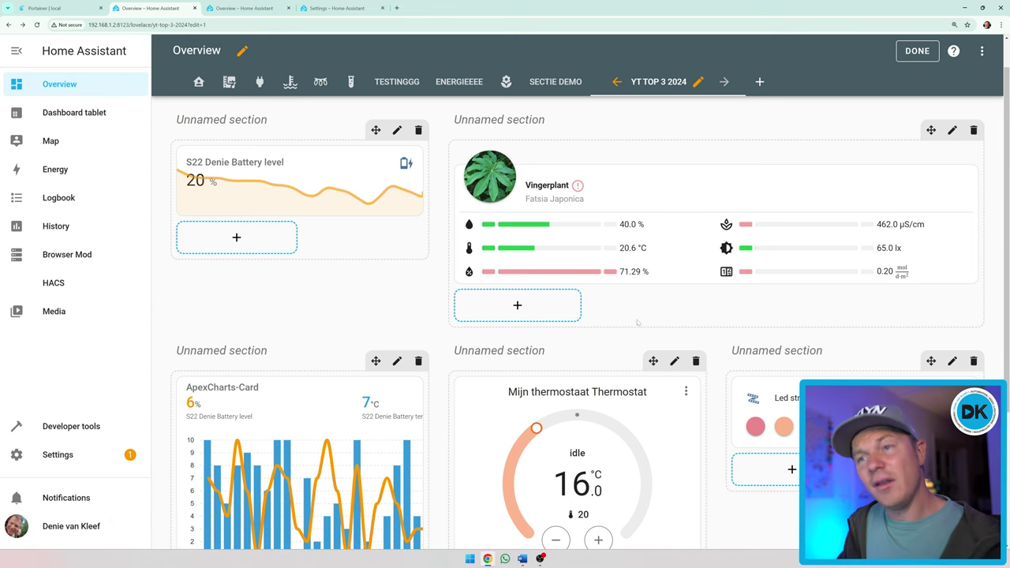
Step: Find the view's badge entities matching "person" and add three person entities as badges to the dashboard
scroll(552, 237, up, 1)
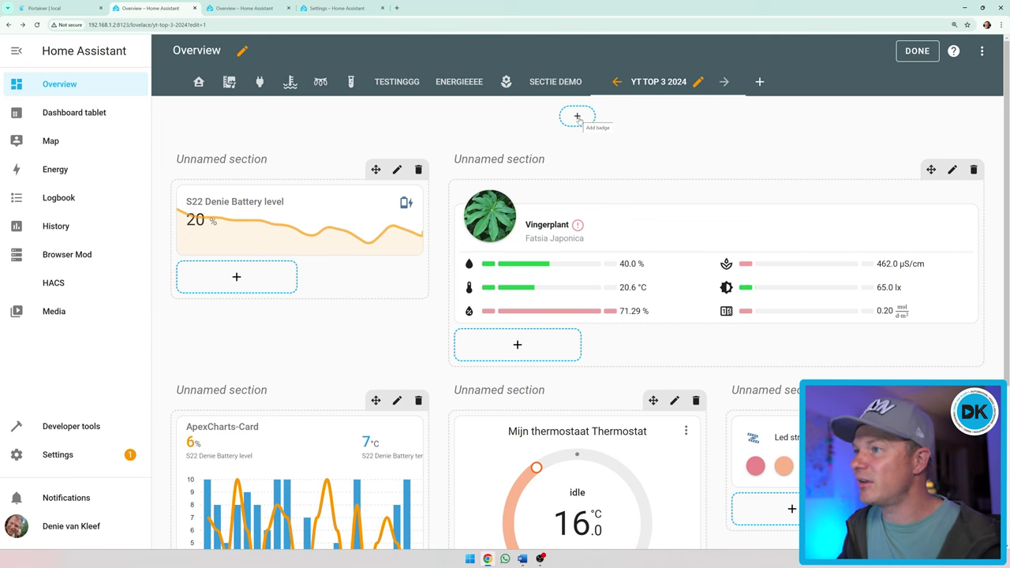
click(577, 117)
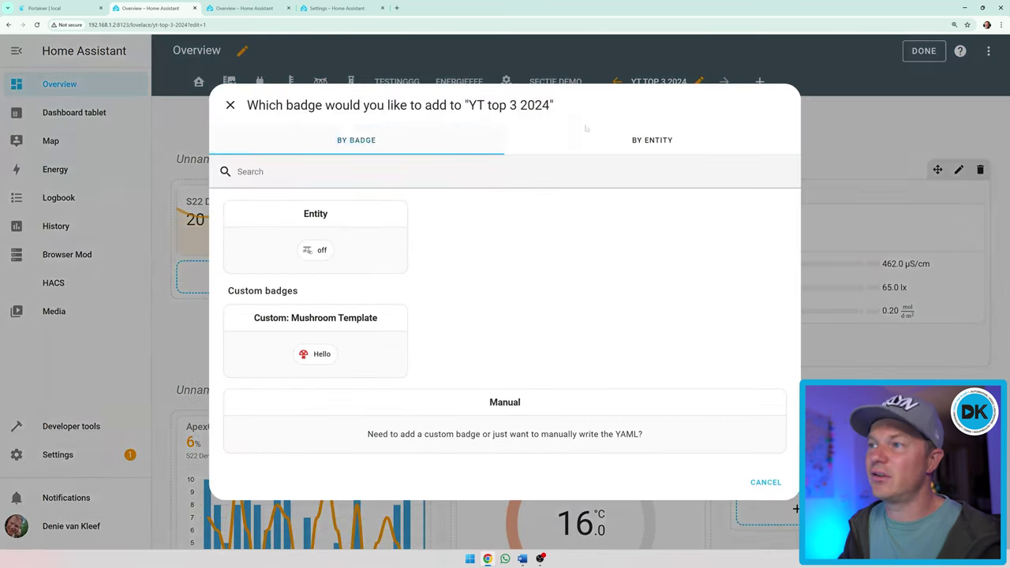
click(661, 150)
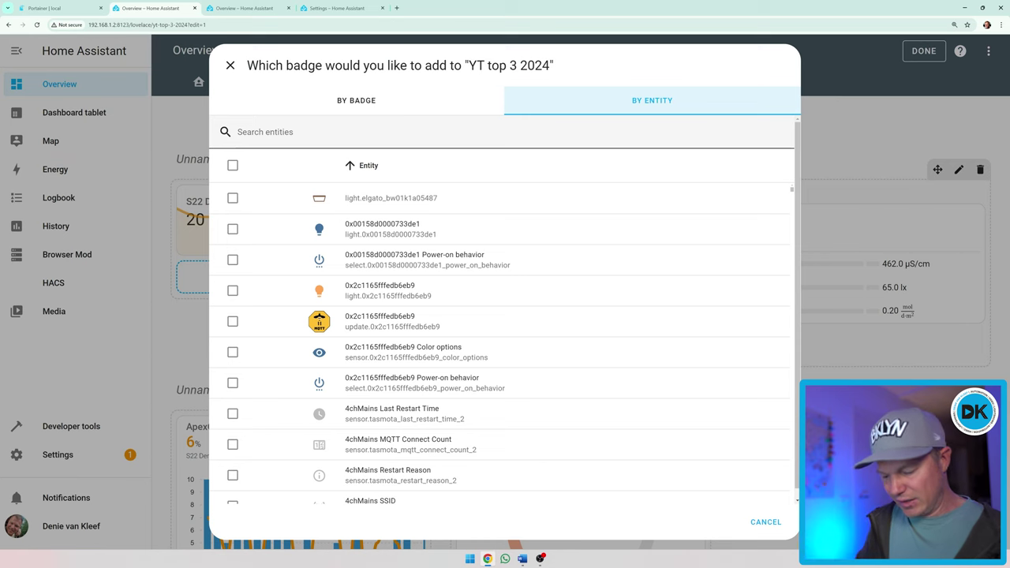
click(265, 132)
text(person)
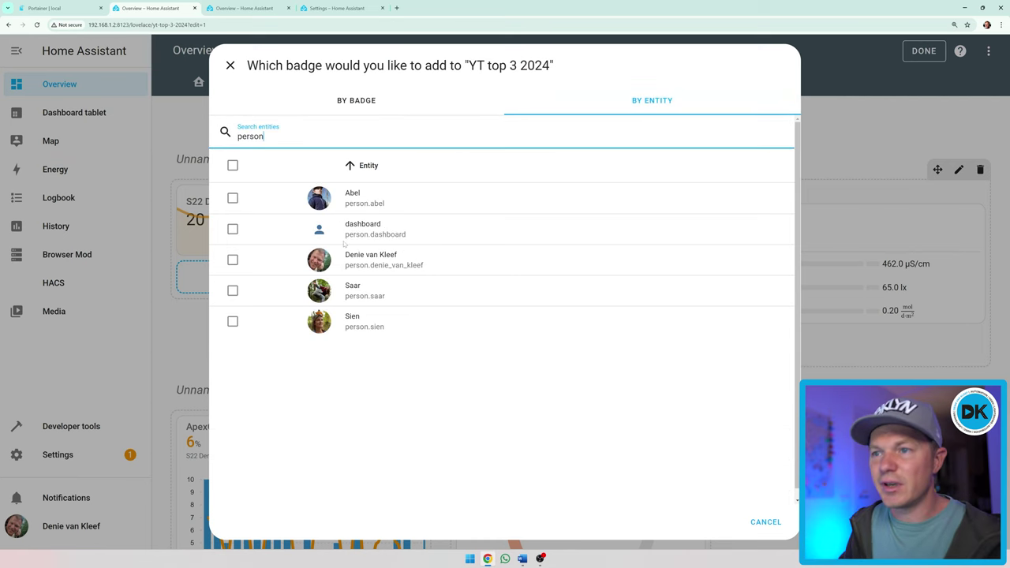
click(232, 198)
click(232, 260)
click(233, 291)
click(233, 321)
click(232, 322)
click(759, 522)
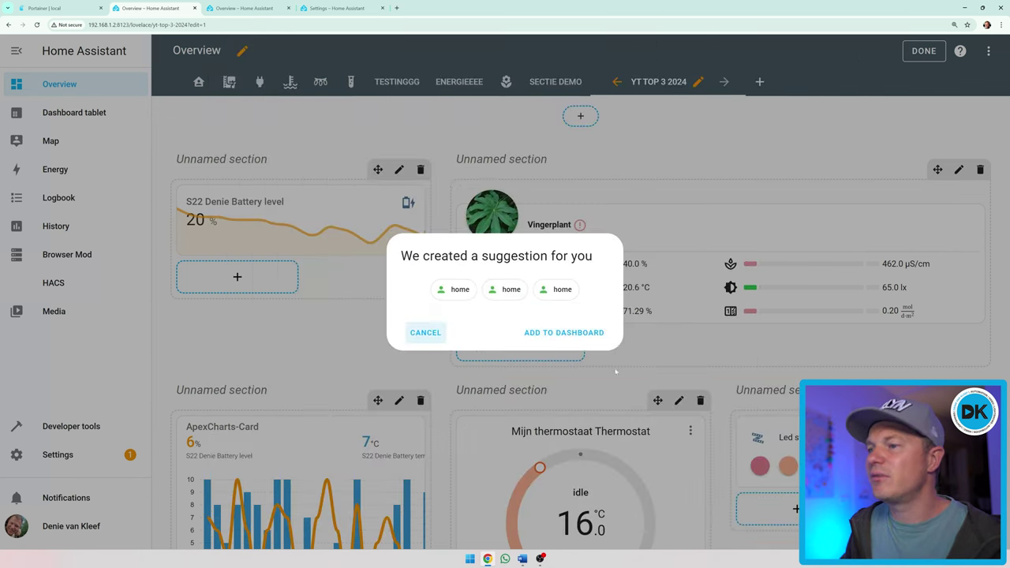
click(522, 334)
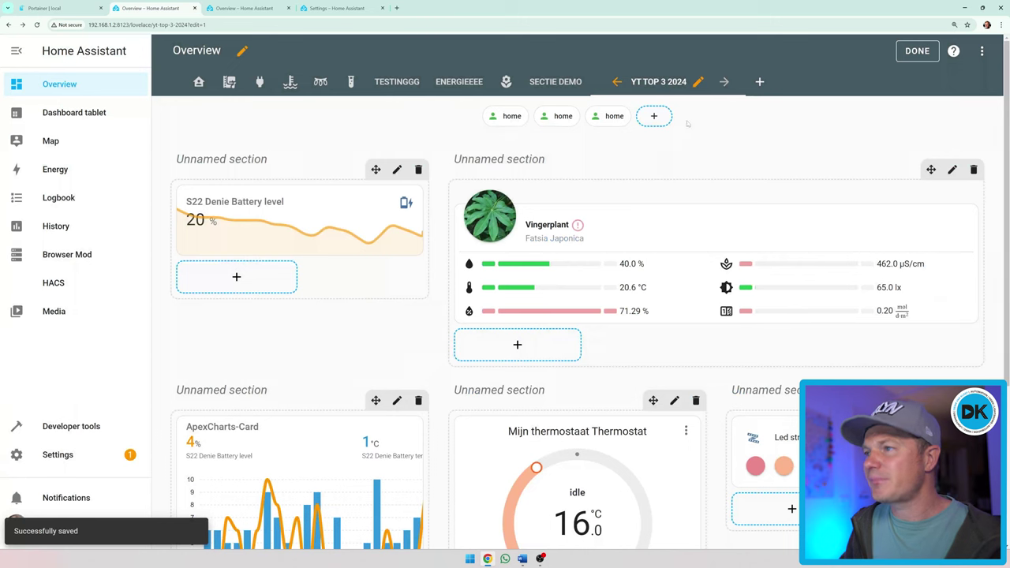
Step: Start another set of entity badges, filter by "temperature", and select the buienradar Temperatuur and tempKeuken Temperatuur sensors
click(664, 118)
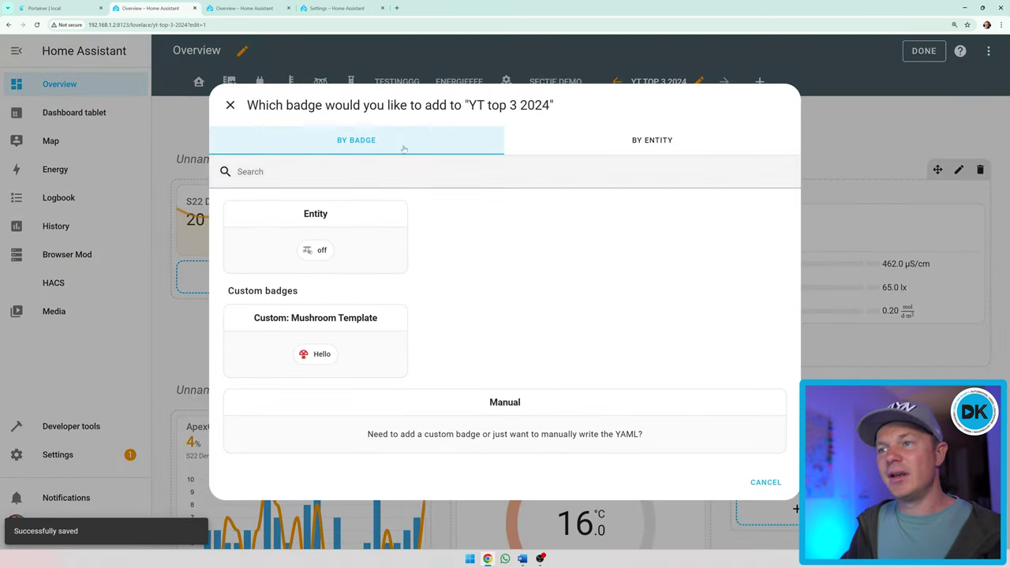
click(630, 139)
click(284, 131)
text(temperature)
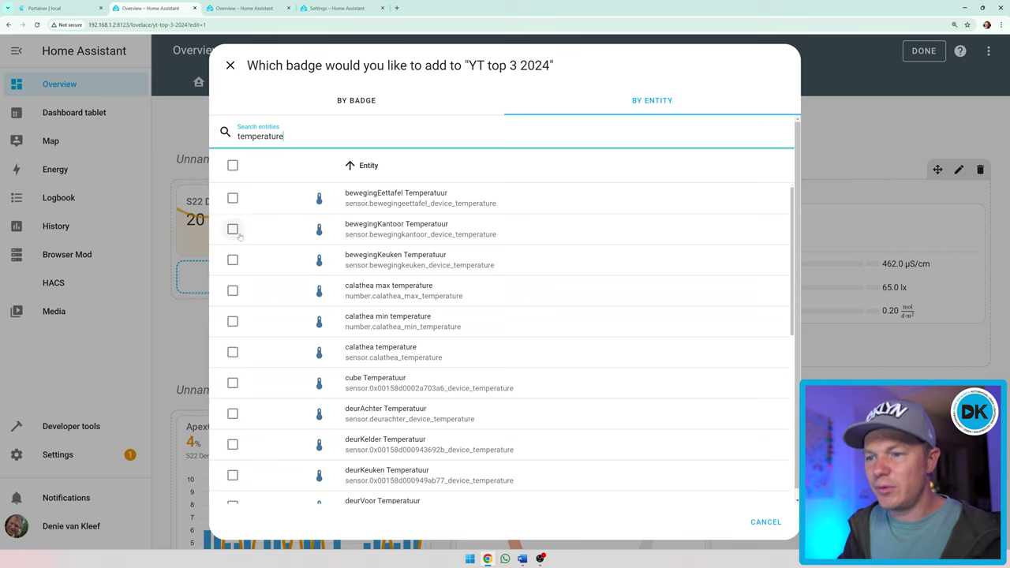
scroll(232, 326, down, 4)
scroll(231, 357, down, 1)
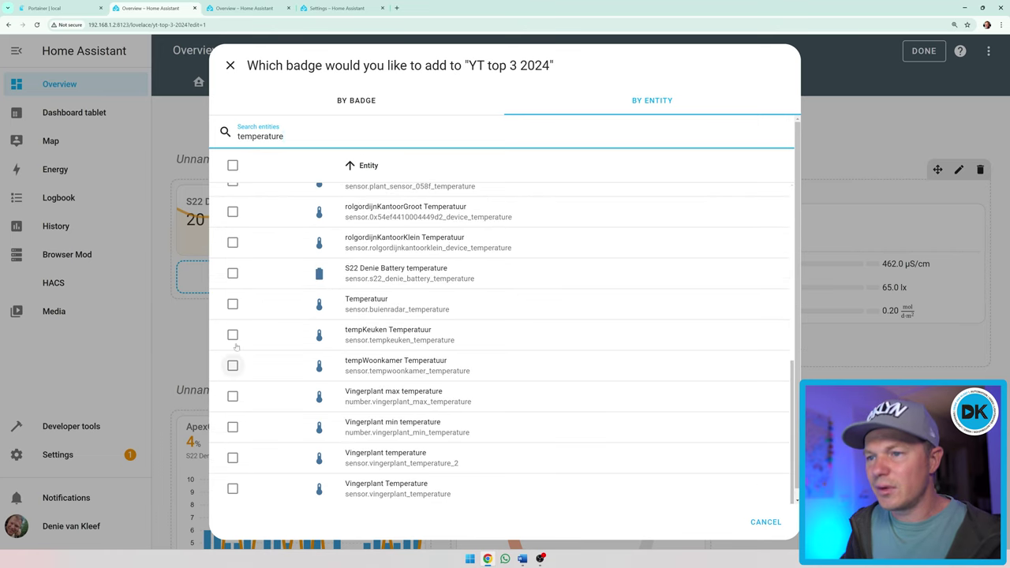
click(232, 304)
click(232, 334)
Step: Filter the badge entities by "deur" and also select the Achterdeur and deurKelder Deur contact sensors
drag(284, 136, 198, 131)
text(de)
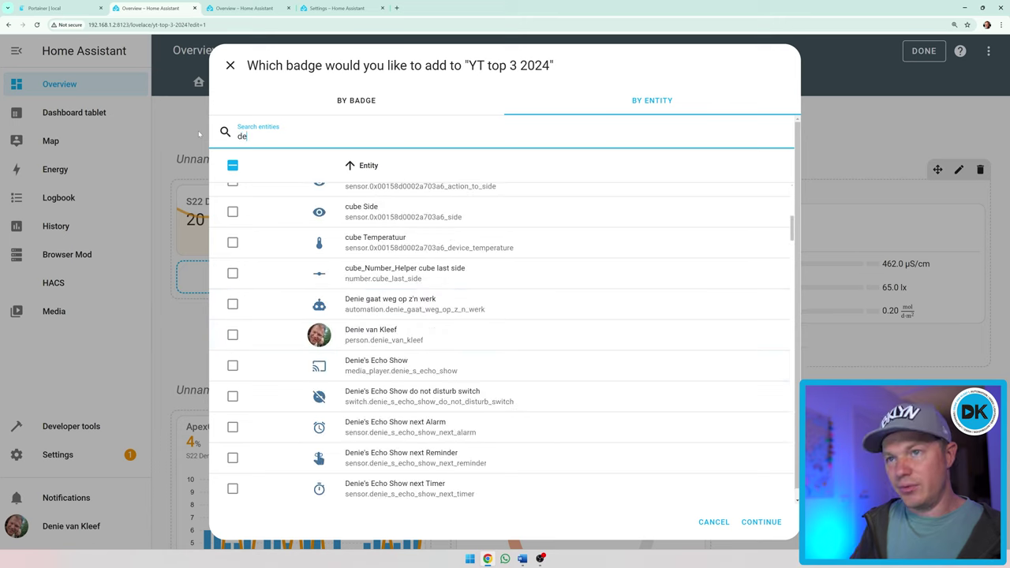
text(ur)
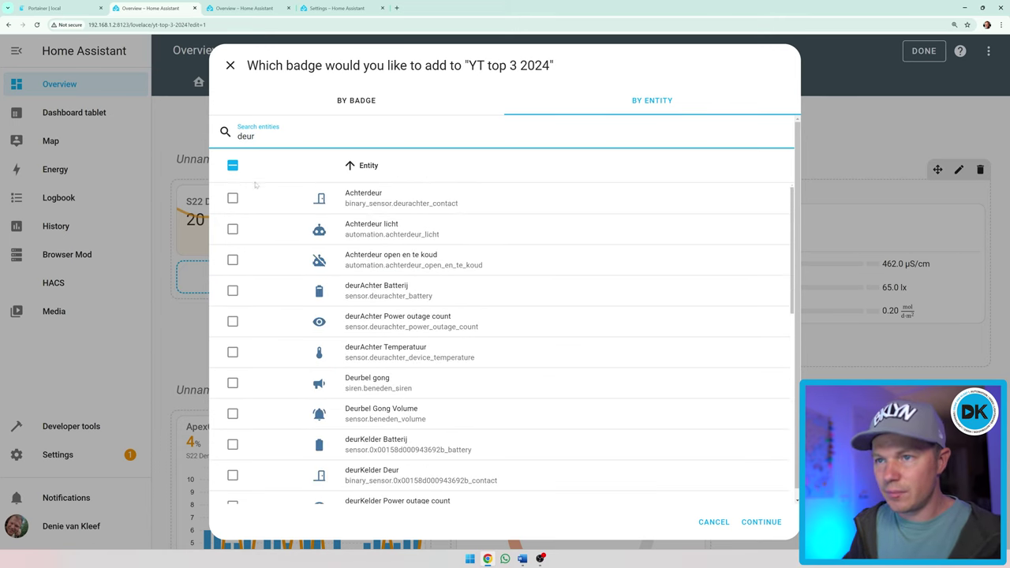
click(232, 197)
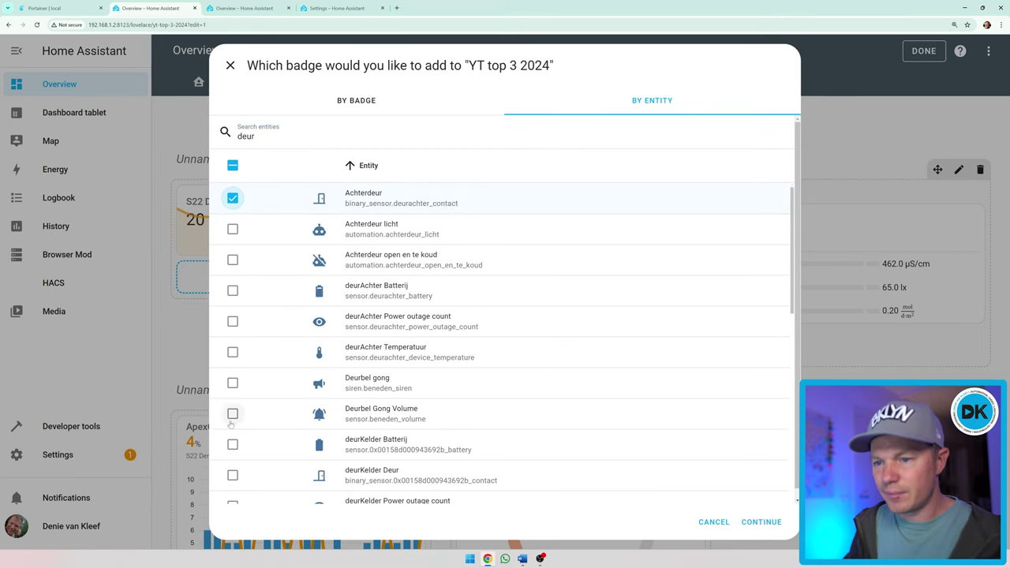
click(233, 474)
Step: Filter by "beweging", select bewegingEettafel Beweging and bewegingKantoor Beweging, and add all selected entities as badges to the dashboard
drag(261, 135, 195, 132)
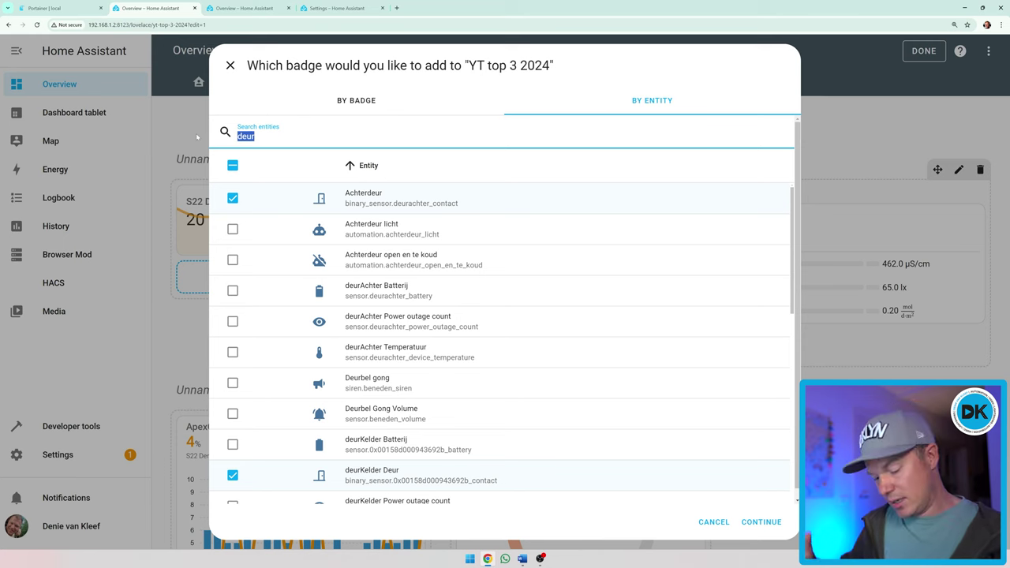
text(beweging)
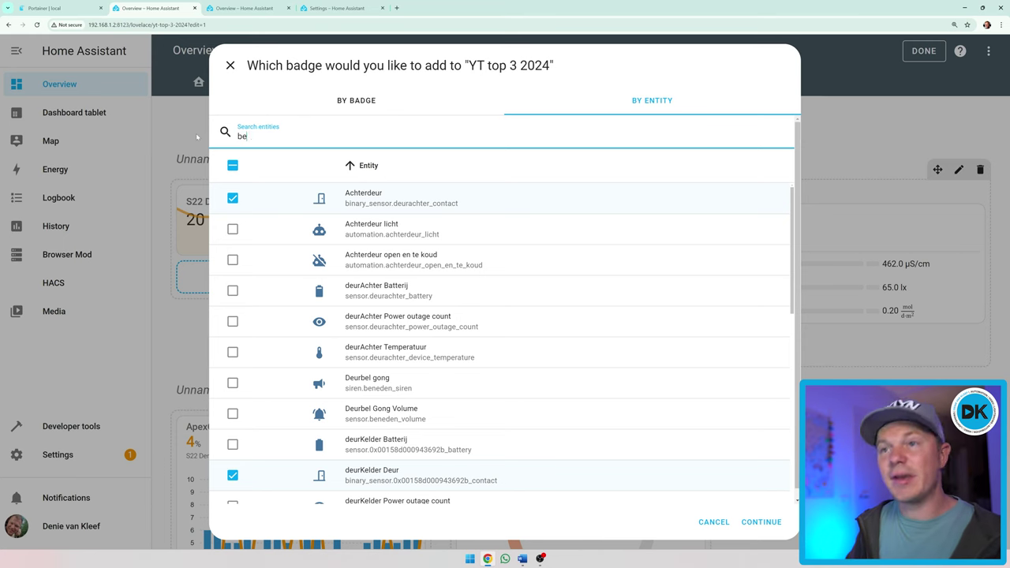
click(233, 228)
click(239, 387)
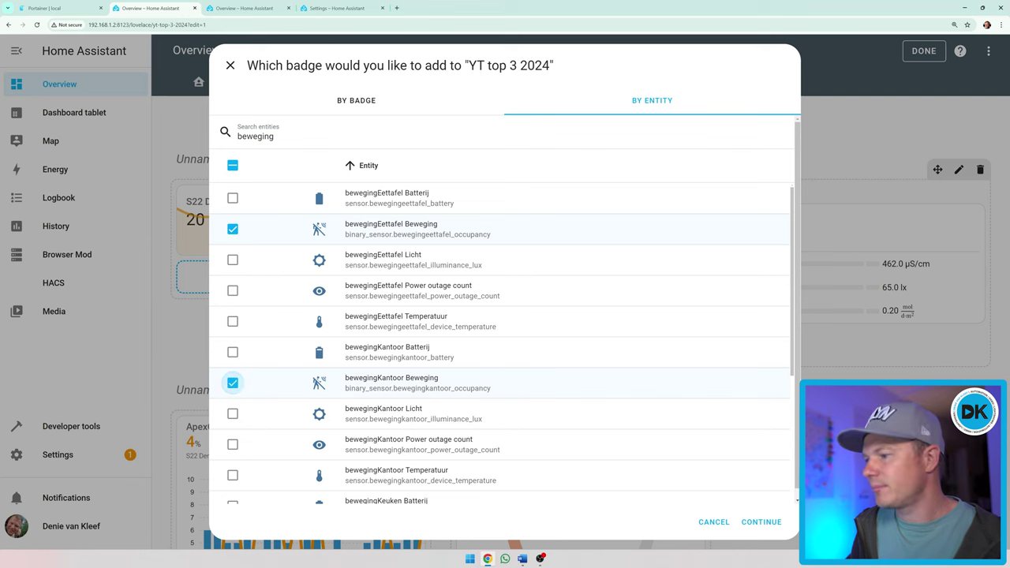
click(772, 524)
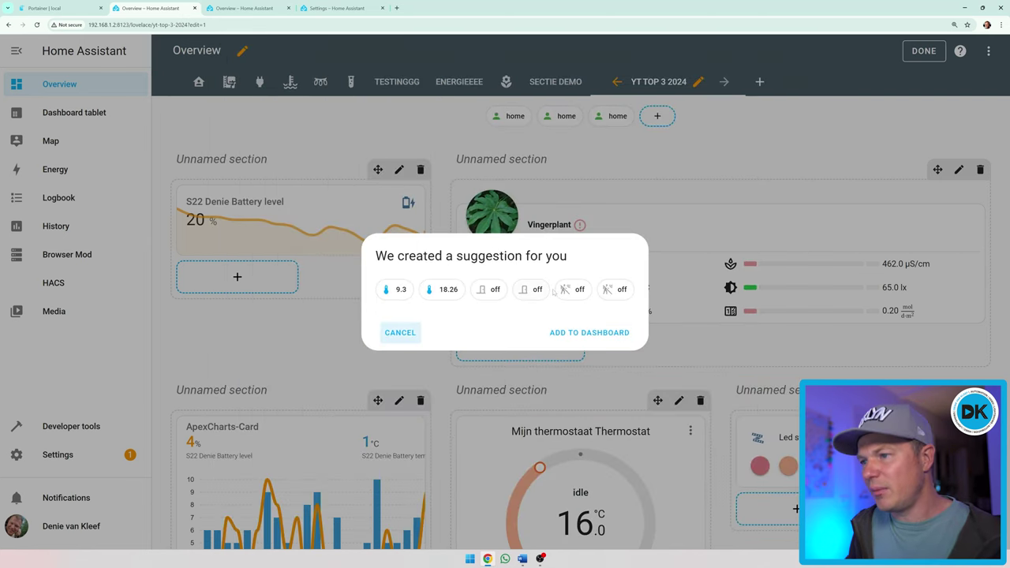
click(588, 333)
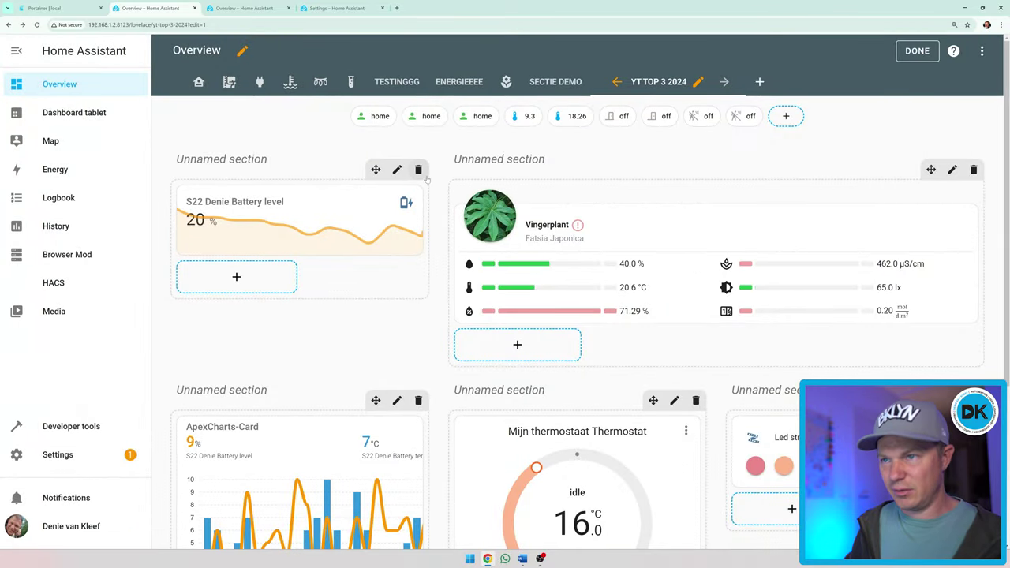
Step: Set the battery level sensor section's title to "test" and save the section
click(397, 170)
text(test)
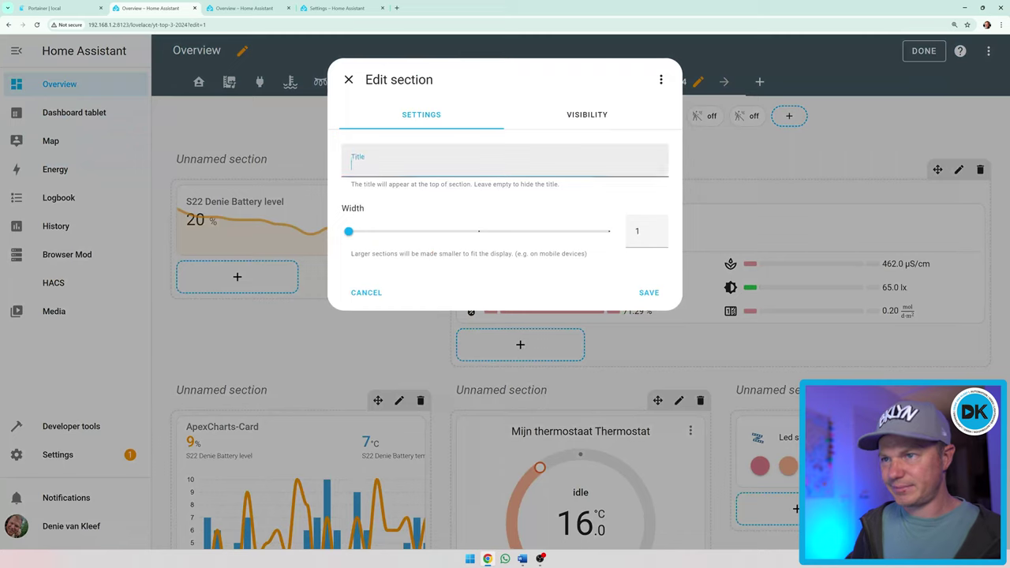
click(648, 292)
Step: Set the Vingerplant section's title to "123", save it, and finish editing the dashboard
click(953, 169)
text(123)
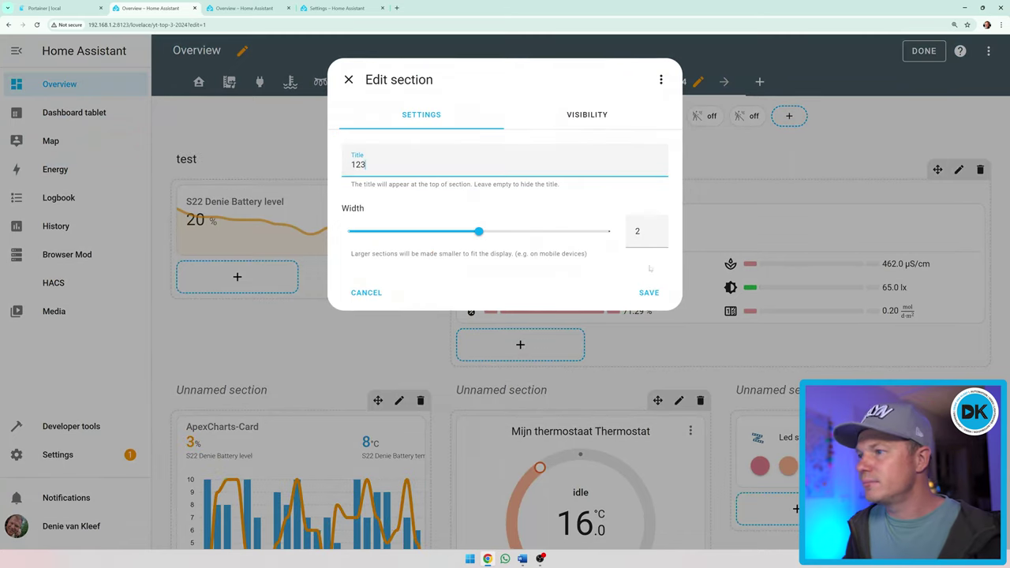
key(Return)
click(916, 51)
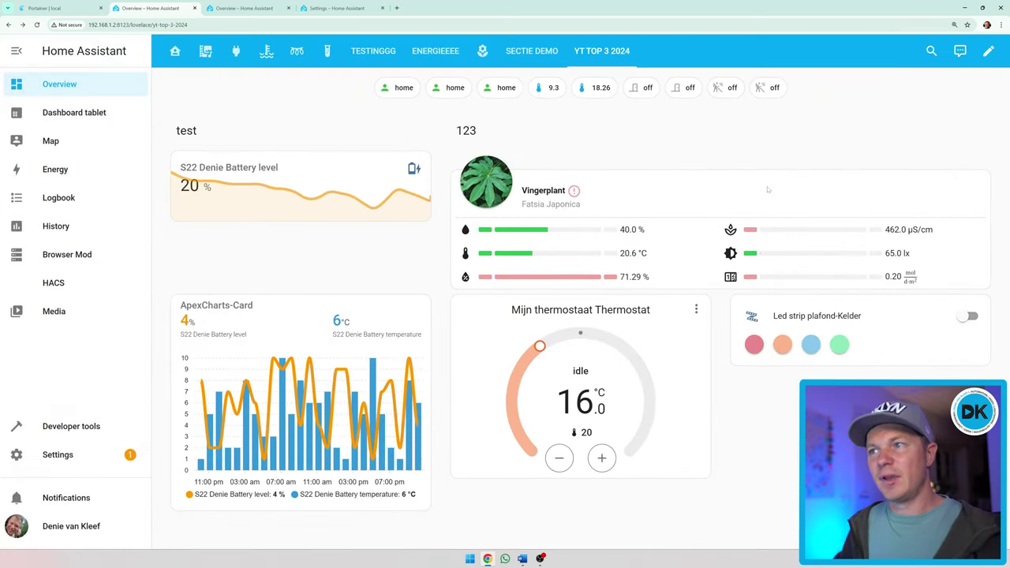